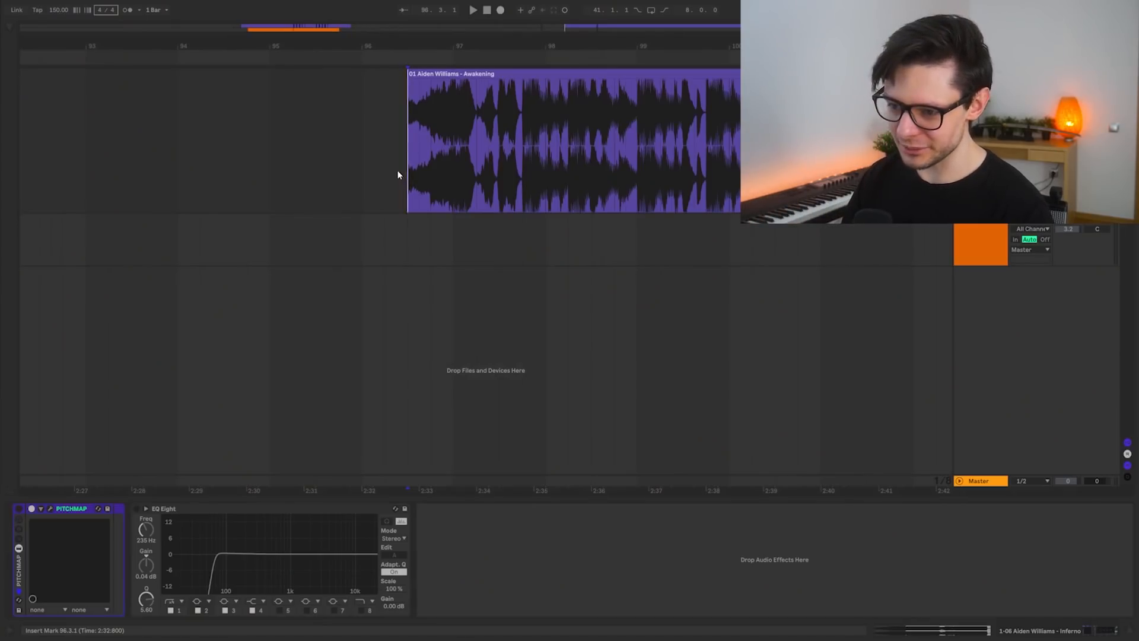
Play the Awakening clip and open the PITCHMAP plugin window from the track's device chain.
{"action": "key", "text": "space"}
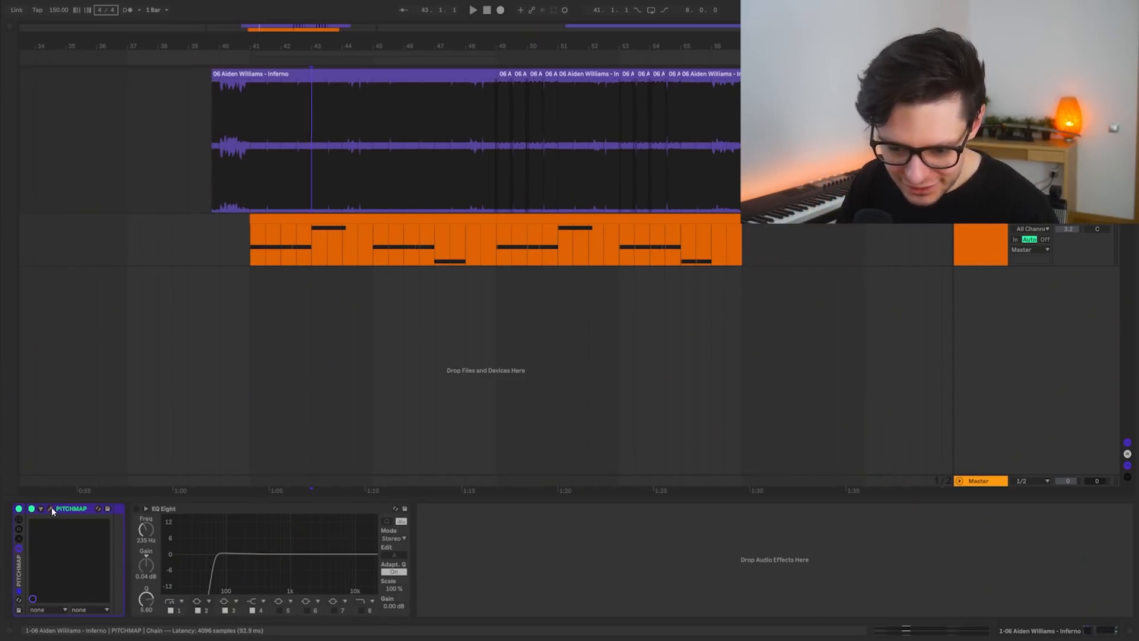
{"action": "left_click", "coordinate": [51, 509]}
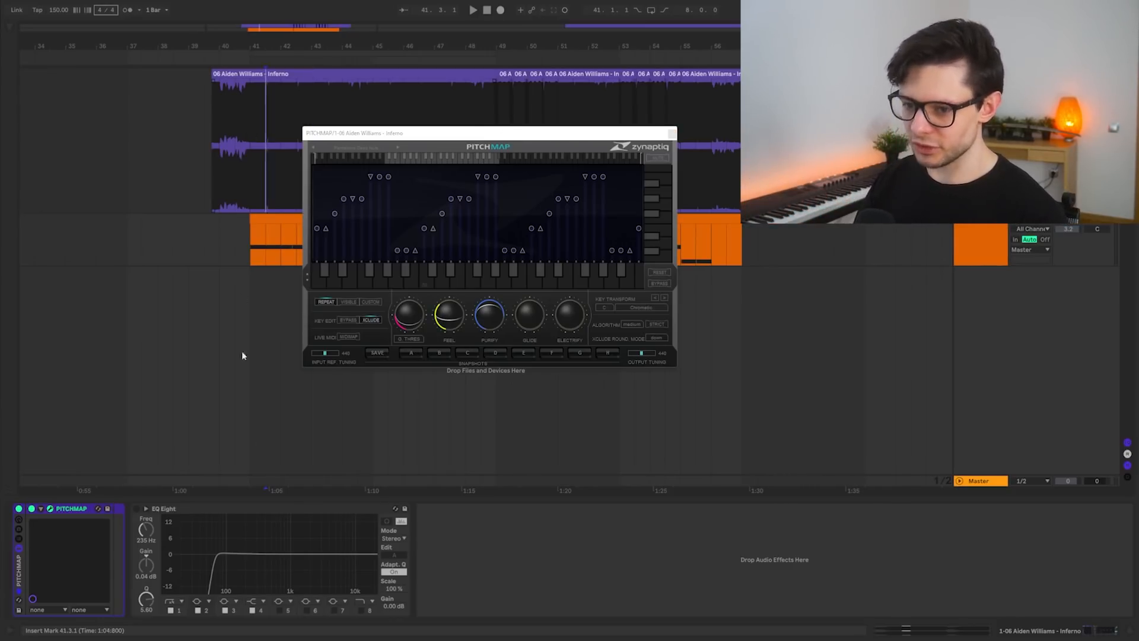
Expand the EQ Eight display, sweep band 2's narrow boost across the low frequencies during playback, and flatten it at about 204 Hz.
{"action": "double_click", "coordinate": [240, 509]}
{"action": "double_click", "coordinate": [136, 543]}
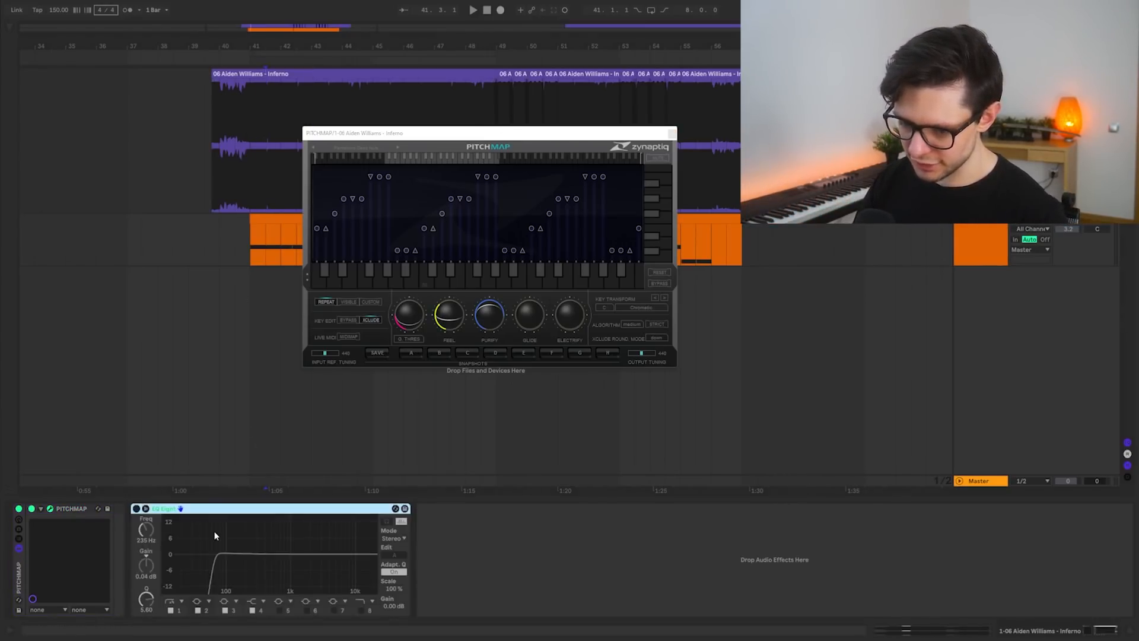
{"action": "left_click", "coordinate": [146, 508]}
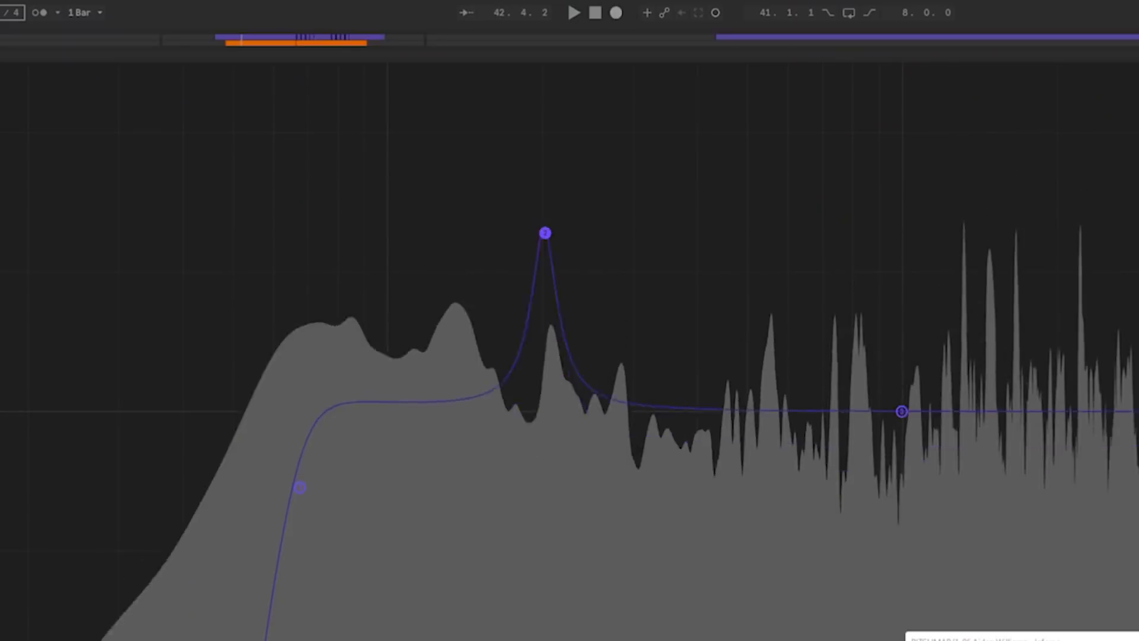
{"action": "left_click_drag", "start_coordinate": [544, 231], "coordinate": [655, 129]}
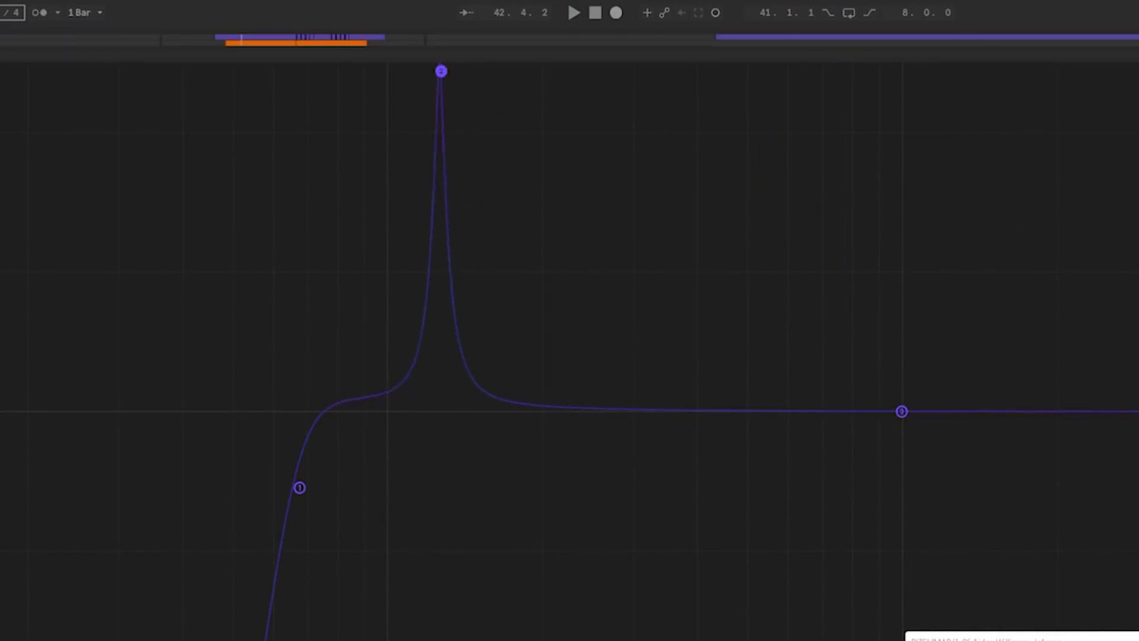
{"action": "key", "text": "space"}
{"action": "left_click_drag", "start_coordinate": [441, 71], "coordinate": [555, 406]}
{"action": "key", "text": "space"}
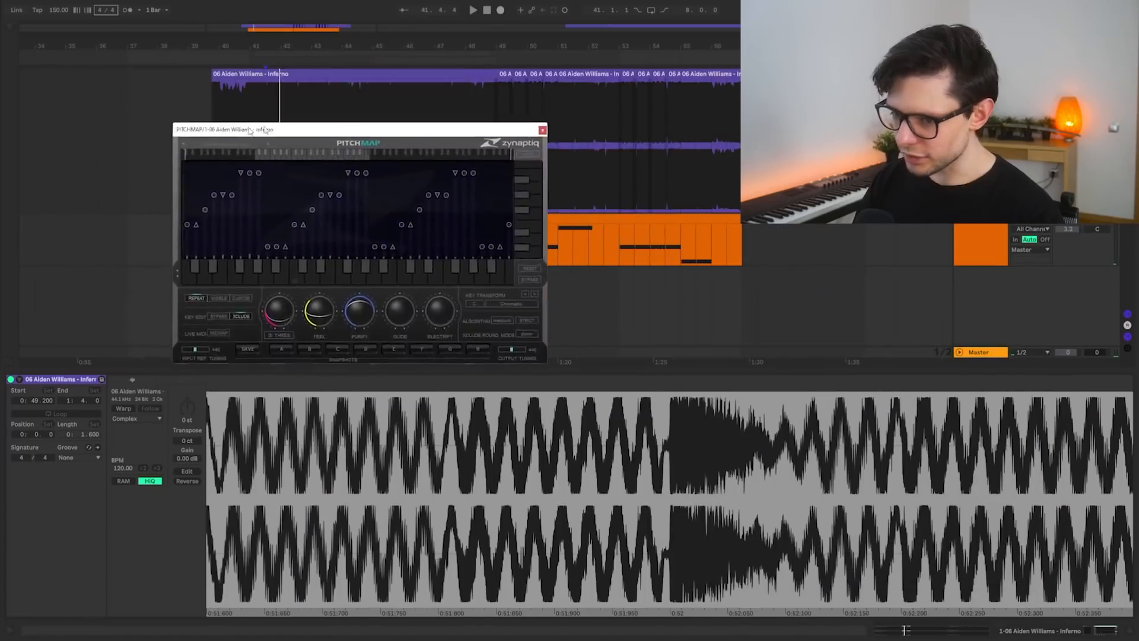
Try other output pitches for one input note in PITCHMAP and reload the Pentatone Deez Nuts preset.
{"action": "left_click_drag", "start_coordinate": [355, 125], "coordinate": [514, 126]}
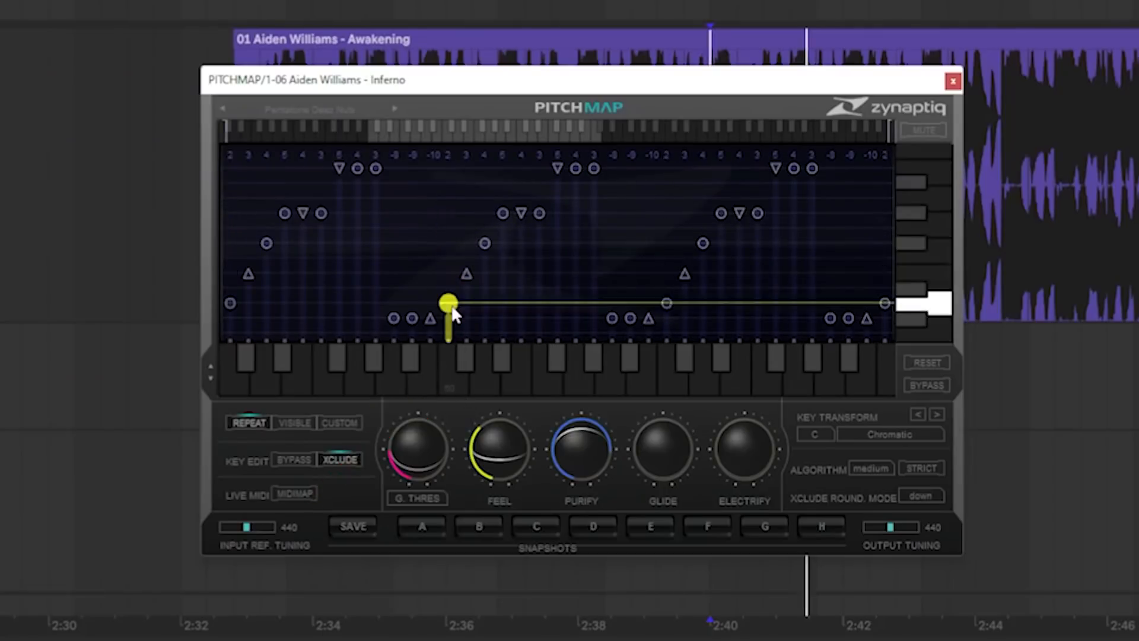
{"action": "left_click_drag", "start_coordinate": [457, 330], "coordinate": [451, 262]}
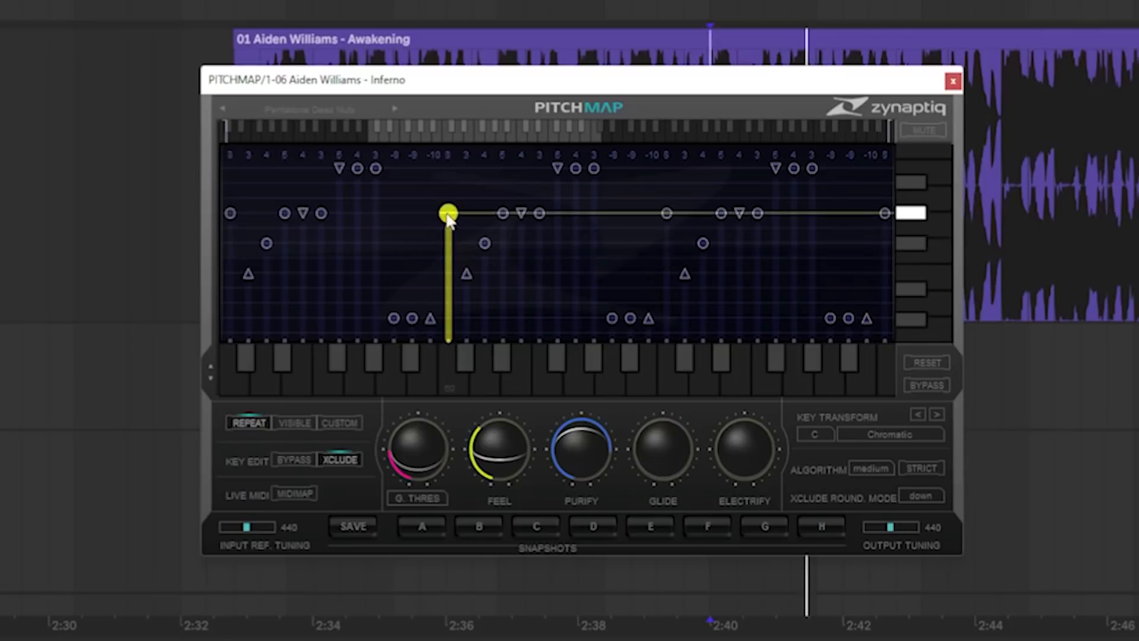
{"action": "left_click", "coordinate": [323, 108]}
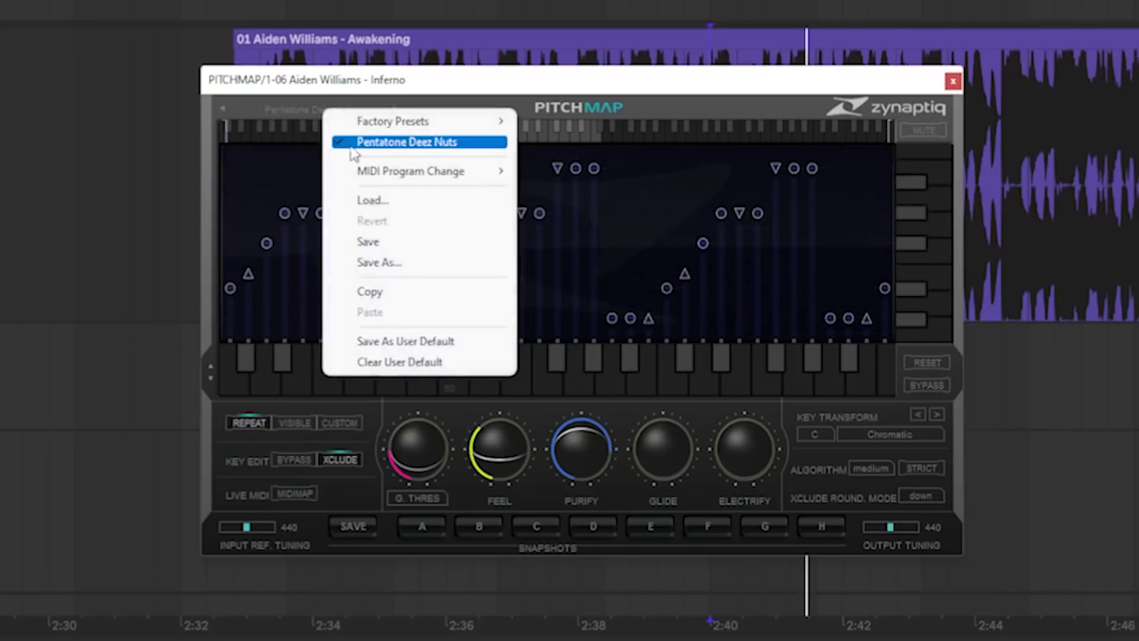
{"action": "left_click", "coordinate": [350, 146]}
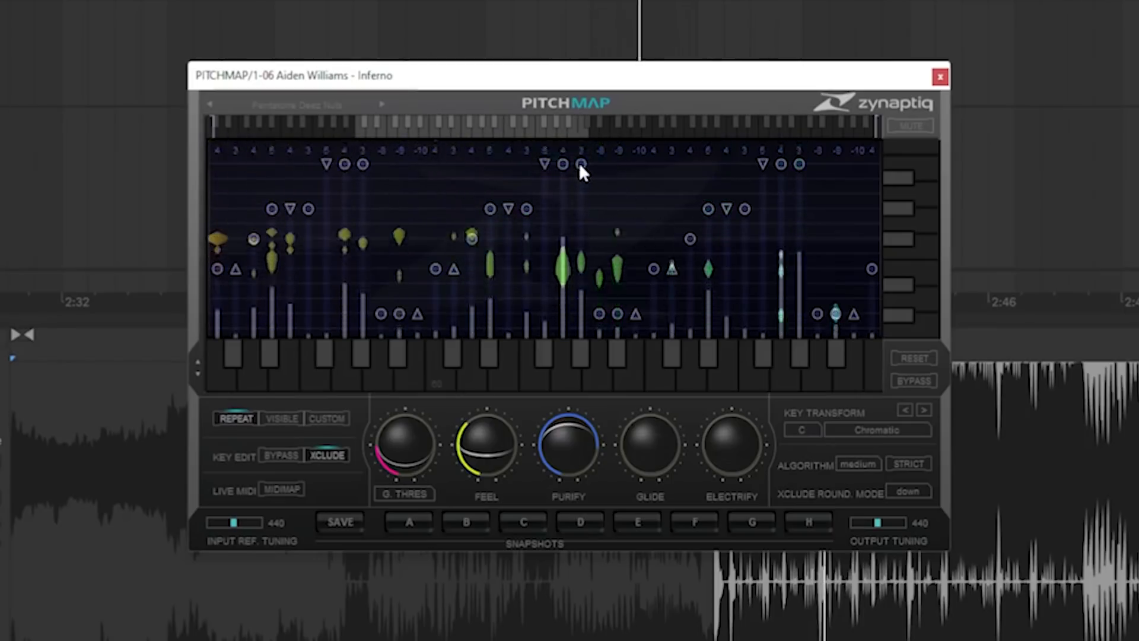
Try shifting the output pitches of several input notes in the PITCHMAP grid during playback.
{"action": "left_click", "coordinate": [617, 313]}
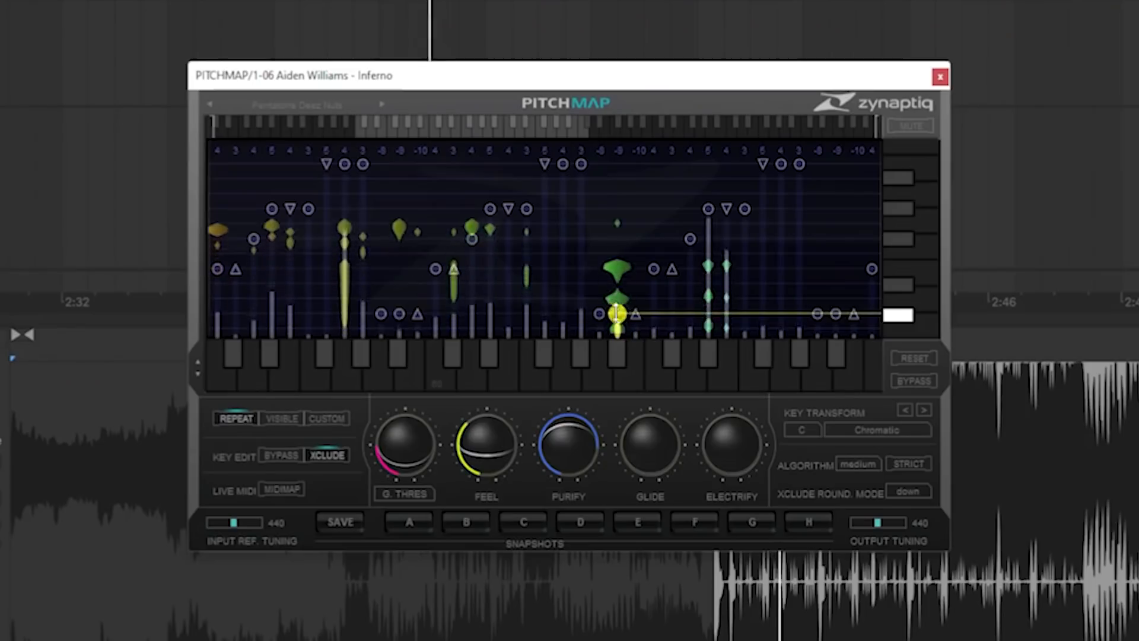
{"action": "left_click_drag", "start_coordinate": [615, 207], "coordinate": [616, 168]}
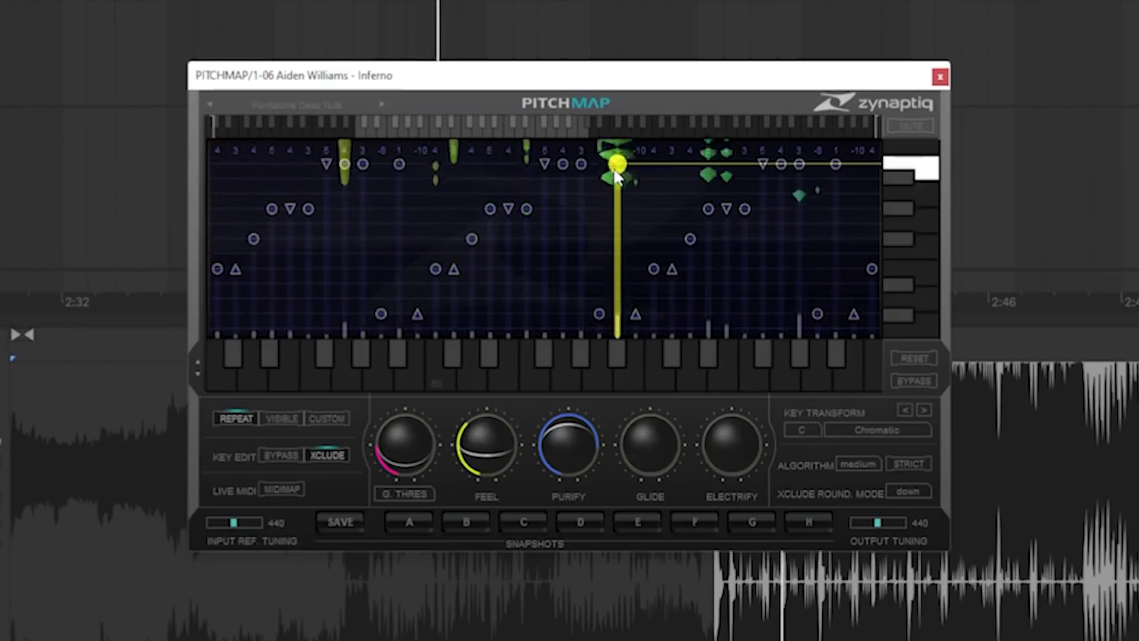
{"action": "left_click_drag", "start_coordinate": [626, 271], "coordinate": [621, 219]}
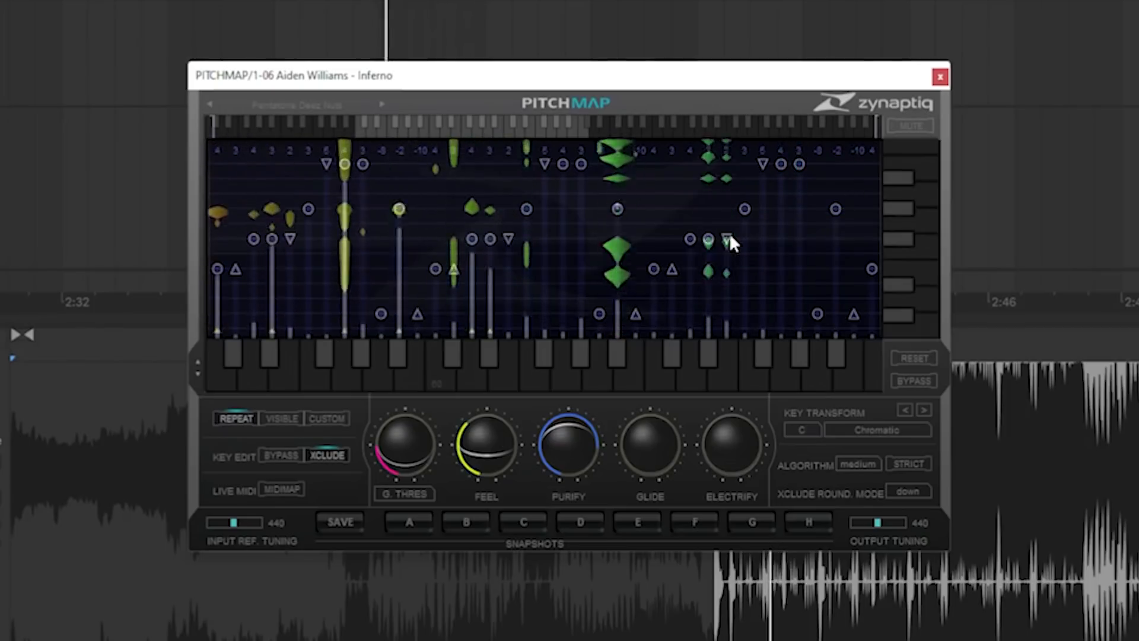
{"action": "left_click_drag", "start_coordinate": [727, 241], "coordinate": [727, 299]}
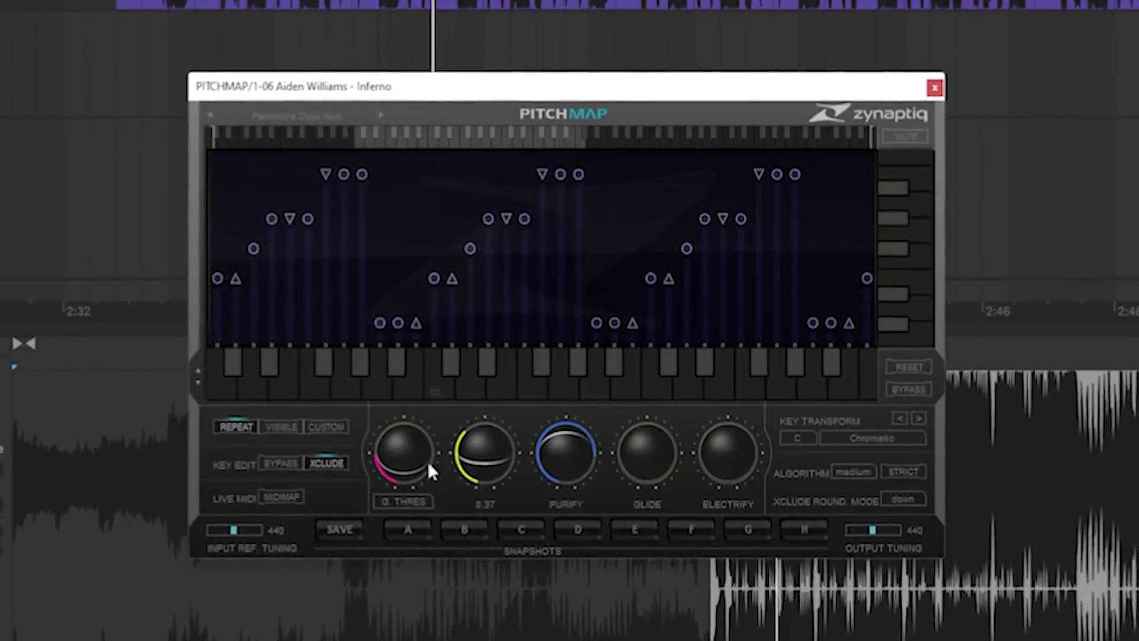
Look through PITCHMAP's Key Transform scale list and its live MIDI mapping option.
{"action": "mouse_move", "coordinate": [412, 442]}
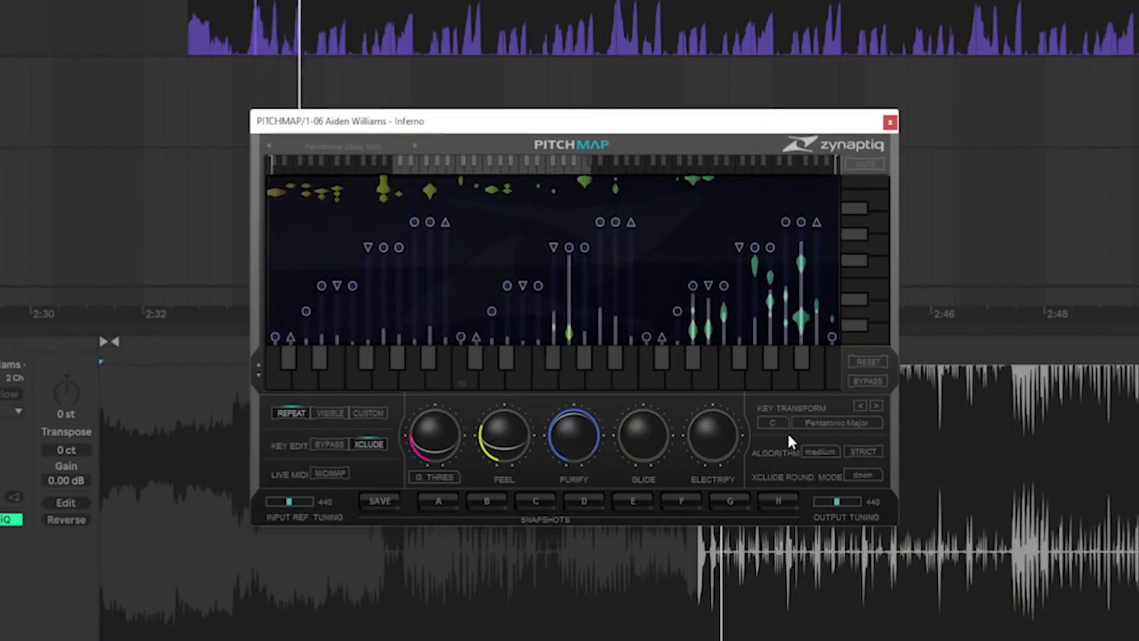
{"action": "left_click", "coordinate": [798, 423]}
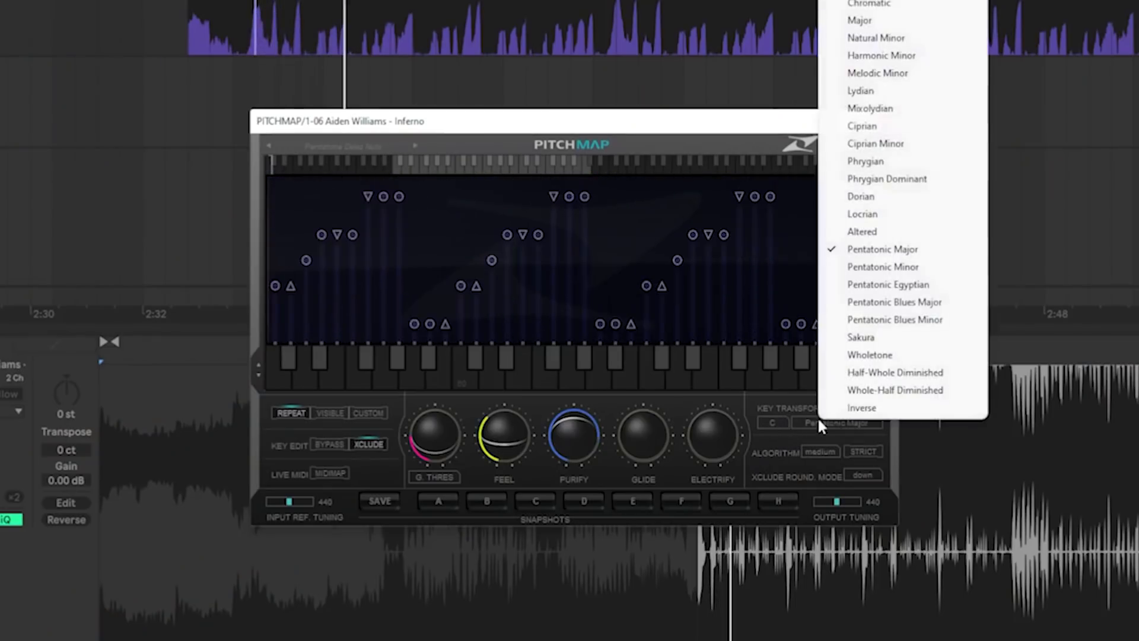
{"action": "left_click", "coordinate": [756, 461]}
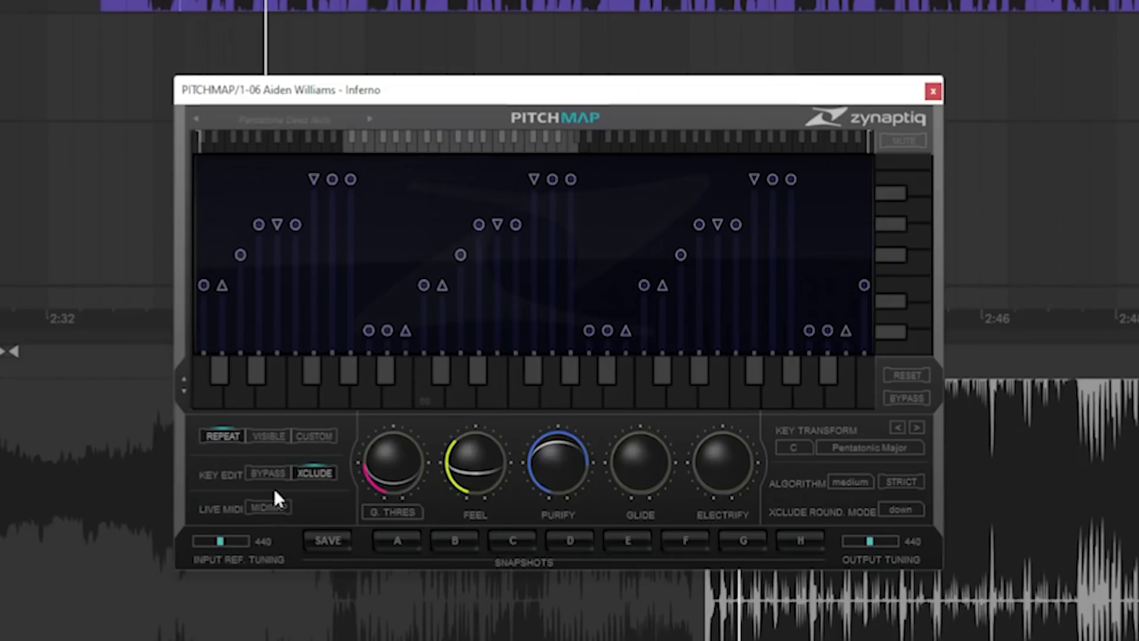
{"action": "left_click", "coordinate": [272, 498]}
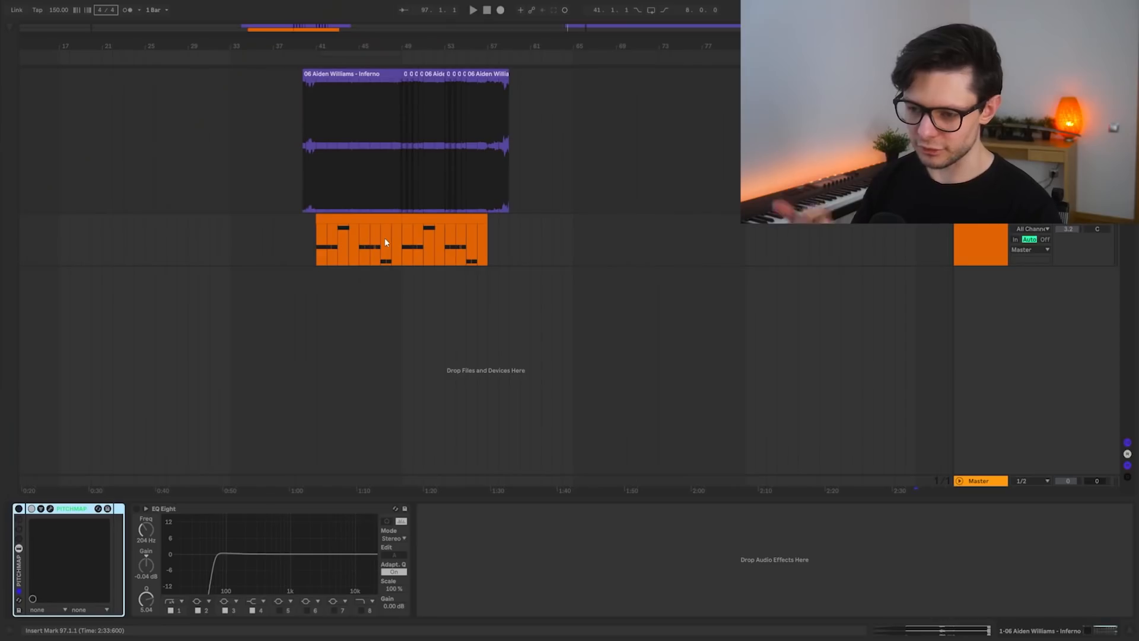
Play the Inferno clip from position 40.3.1.
{"action": "scroll", "coordinate": [316, 240], "scroll_direction": "up", "scroll_amount": 5}
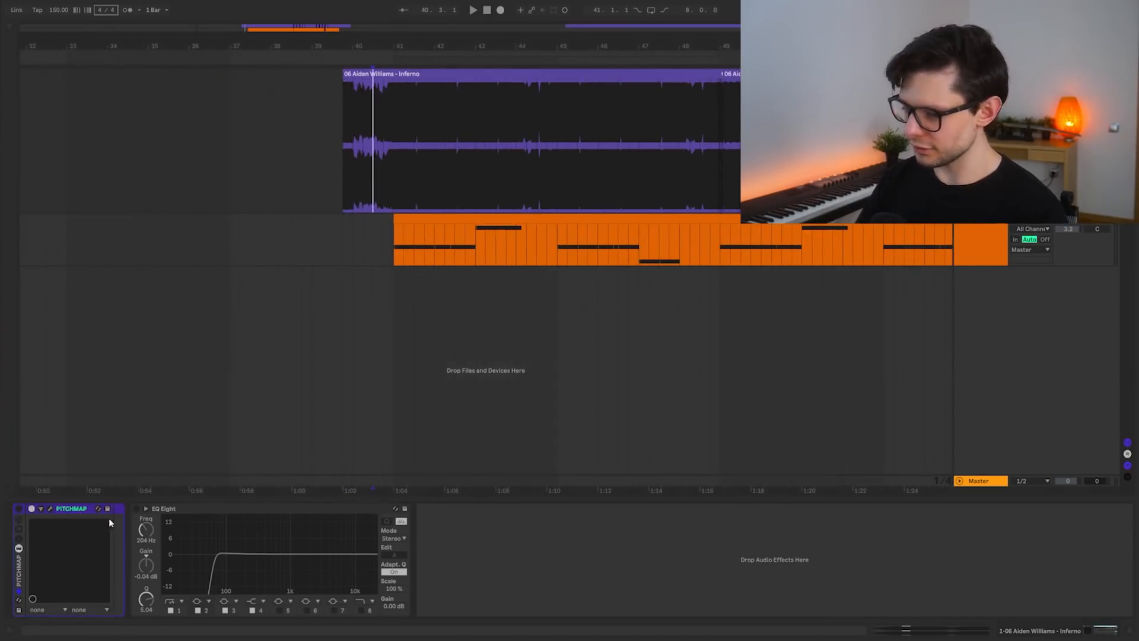
{"action": "key", "text": "space"}
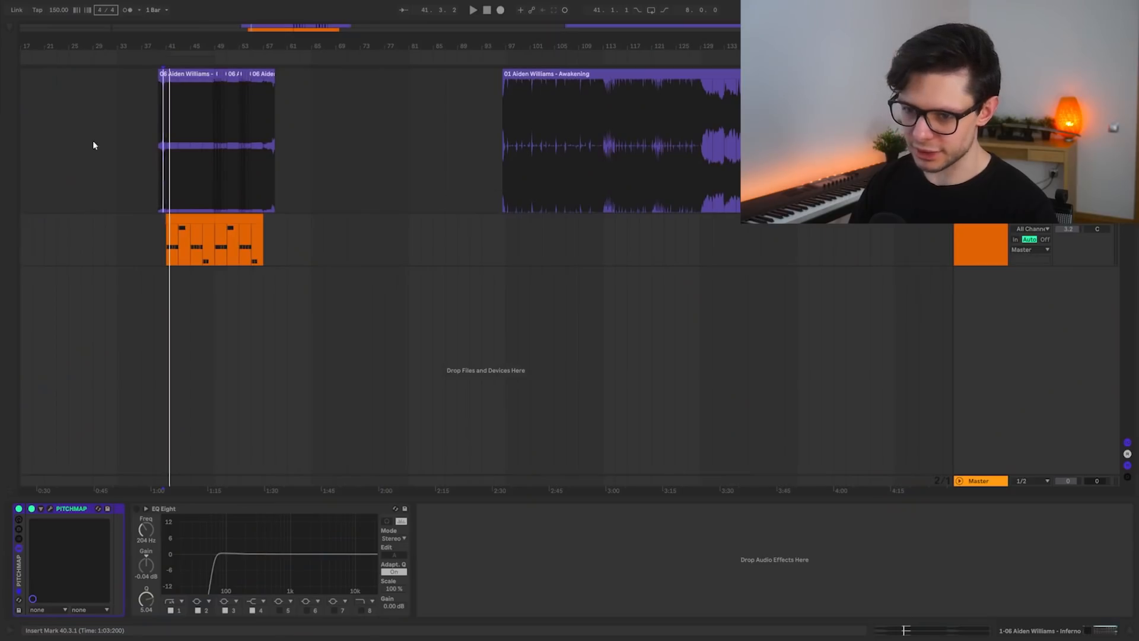
Show the file browser and select the PITCHMAP device during playback of the Crystal Energy clip.
{"action": "scroll", "coordinate": [625, 132], "scroll_direction": "down", "scroll_amount": 2}
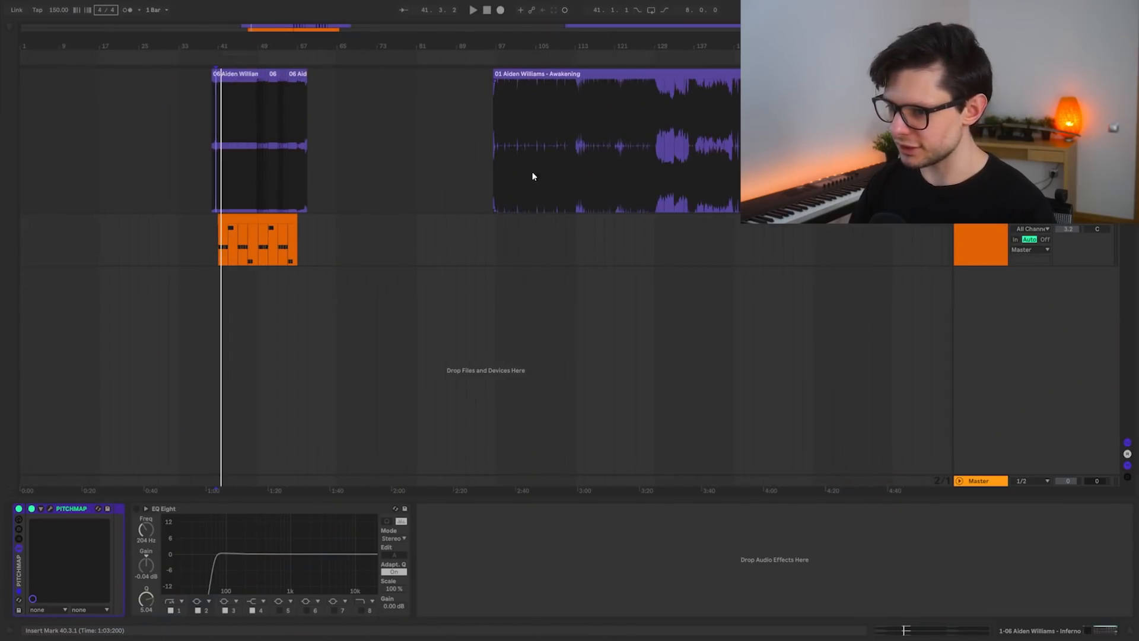
{"action": "key", "text": "ctrl+alt+b"}
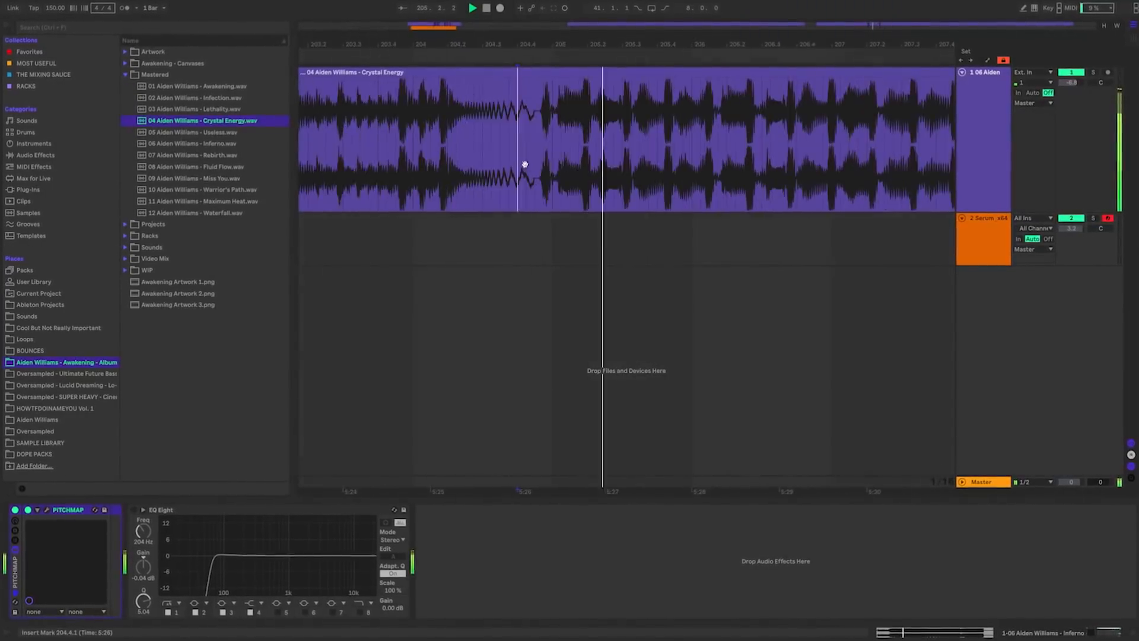
{"action": "left_click", "coordinate": [23, 513]}
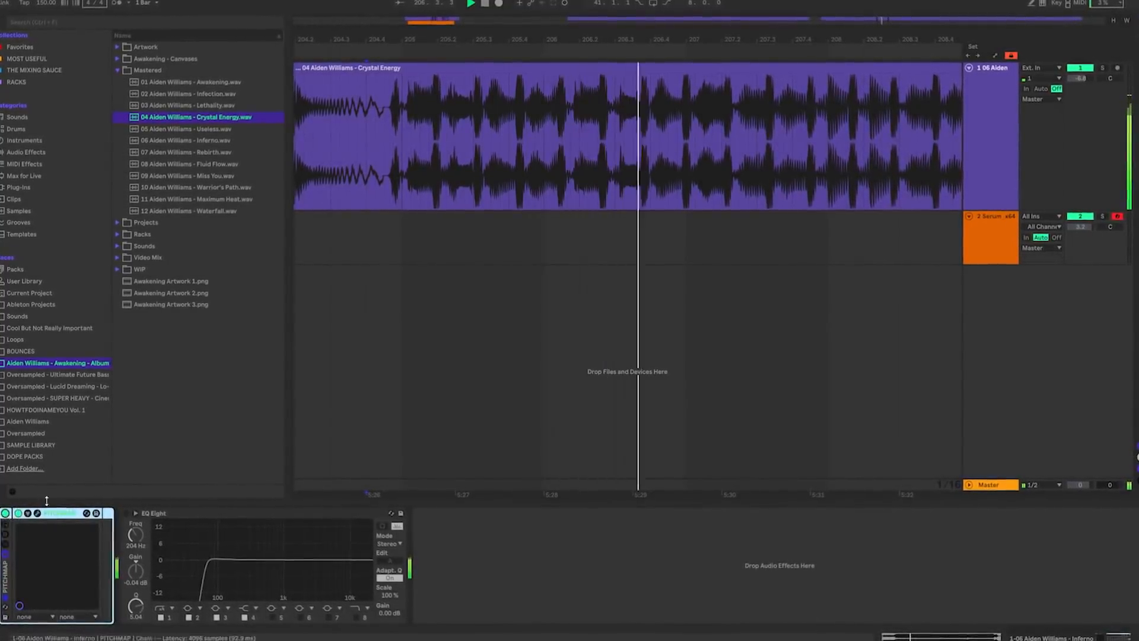
Find the drop around bar 235 in the Warrior's Path clip and place the insert marker at 234.3.1.
{"action": "scroll", "coordinate": [779, 122], "scroll_direction": "down", "scroll_amount": 5}
{"action": "left_click_drag", "start_coordinate": [780, 122], "coordinate": [541, 140]}
{"action": "scroll", "coordinate": [589, 140], "scroll_direction": "down", "scroll_amount": 2}
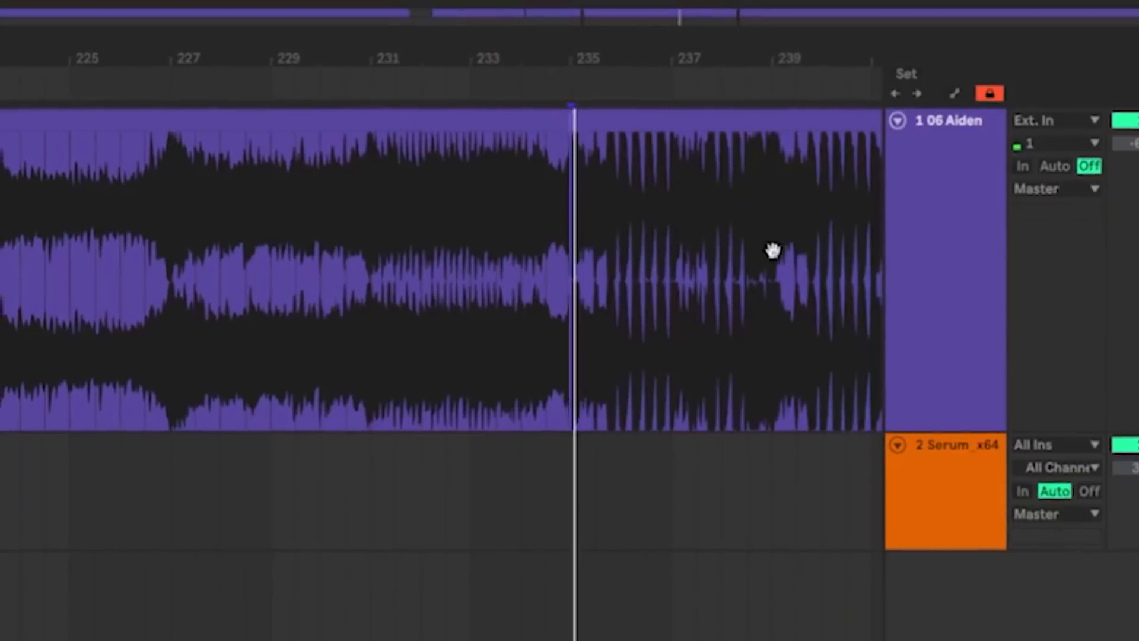
{"action": "left_click_drag", "start_coordinate": [771, 249], "coordinate": [77, 272]}
{"action": "scroll", "coordinate": [4, 239], "scroll_direction": "down", "scroll_amount": 10}
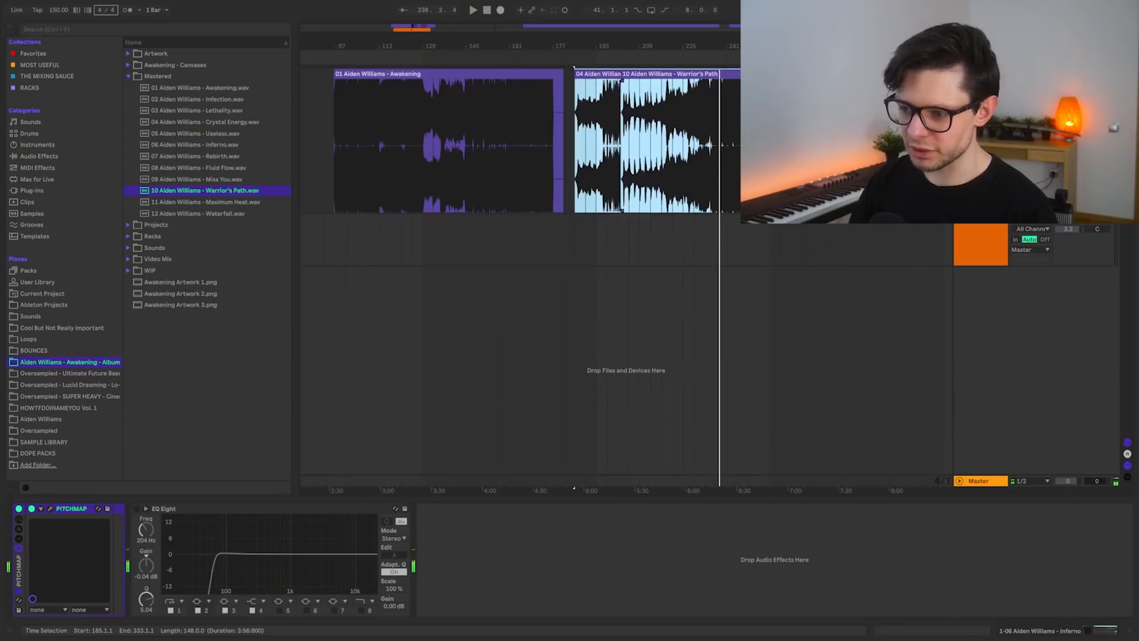
{"action": "key", "text": "z"}
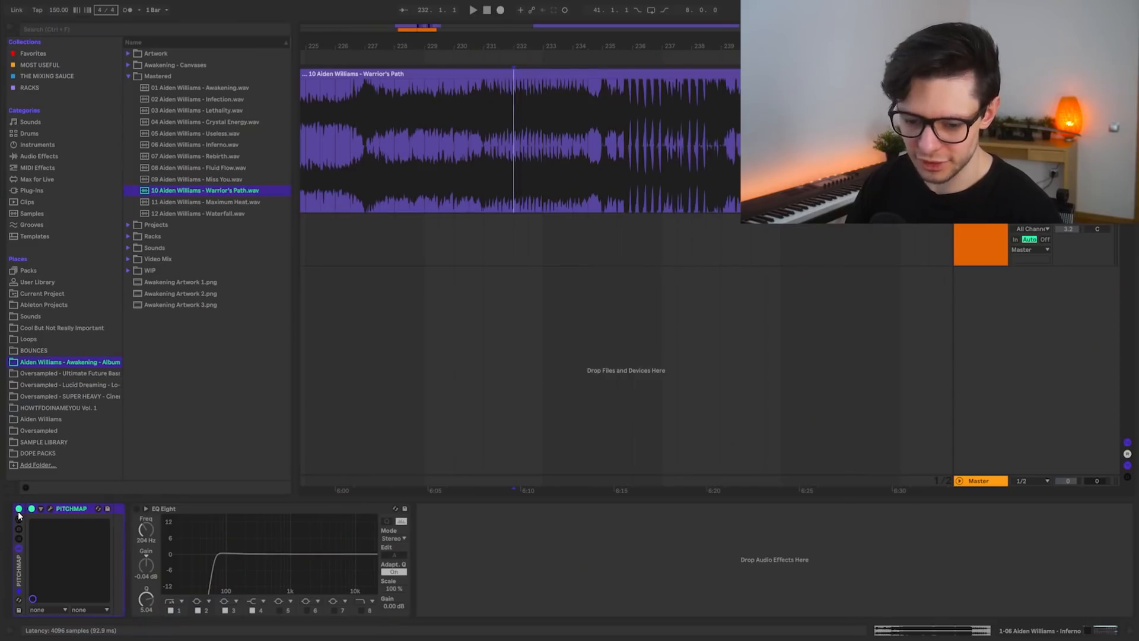
{"action": "left_click", "coordinate": [582, 180]}
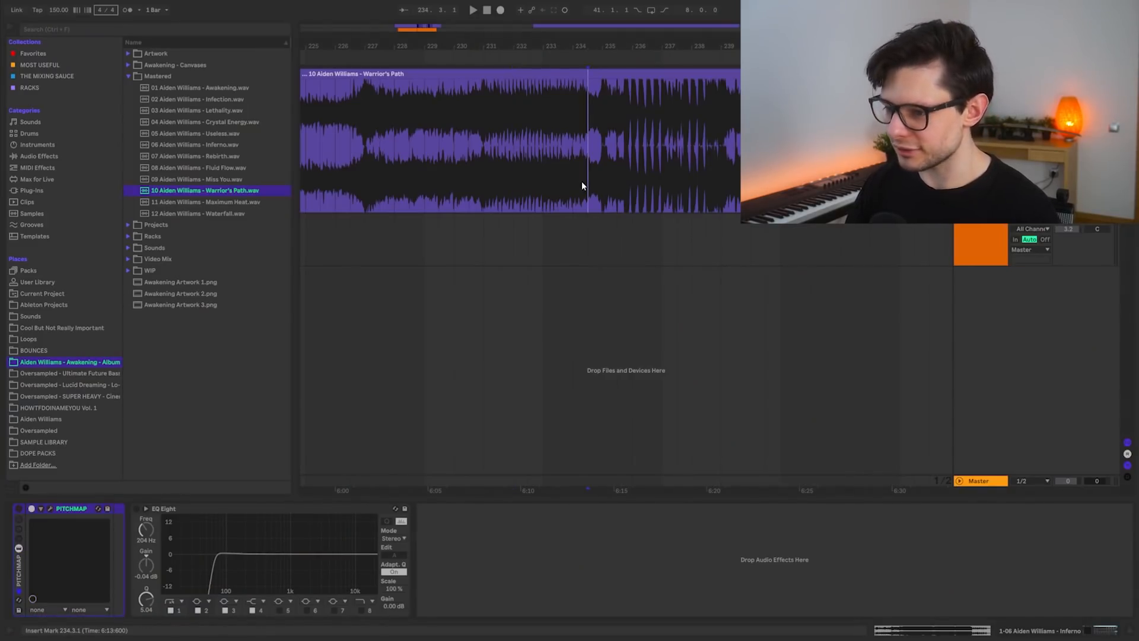
Split the Warrior's Path clip just before its drop, delete the preceding part, and move the remaining clip earlier to about bar 234.
{"action": "scroll", "coordinate": [600, 174], "scroll_direction": "up", "scroll_amount": 5}
{"action": "left_click", "coordinate": [600, 175]}
{"action": "key", "text": "ctrl+e"}
{"action": "left_click", "coordinate": [576, 75]}
{"action": "key", "text": "Delete"}
{"action": "left_click", "coordinate": [629, 74]}
{"action": "left_click_drag", "start_coordinate": [688, 74], "coordinate": [580, 110]}
{"action": "scroll", "coordinate": [580, 109], "scroll_direction": "right", "scroll_amount": 4}
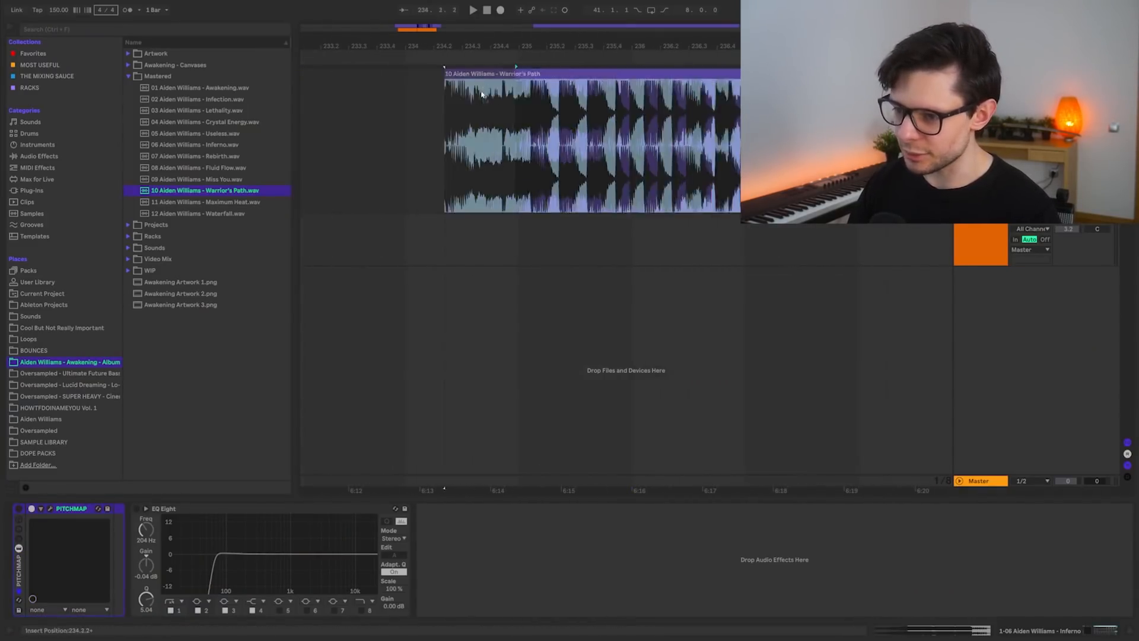
Play the trimmed Warrior's Path clip and open the PITCHMAP window, placing it below the clip.
{"action": "key", "text": "space"}
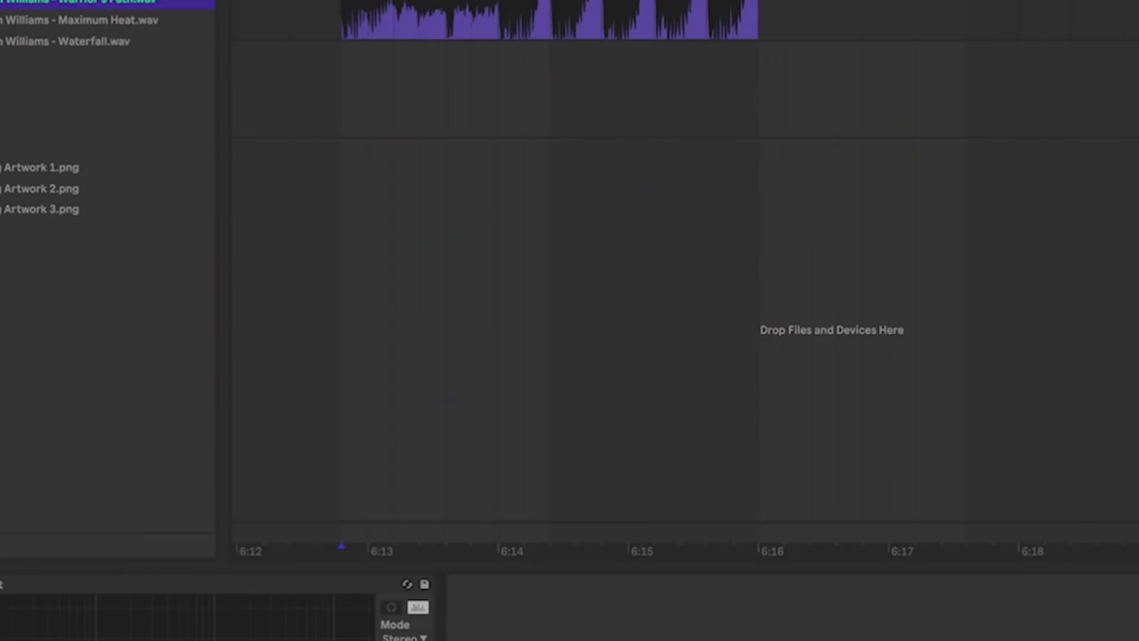
{"action": "left_click", "coordinate": [49, 509]}
{"action": "left_click", "coordinate": [337, 140]}
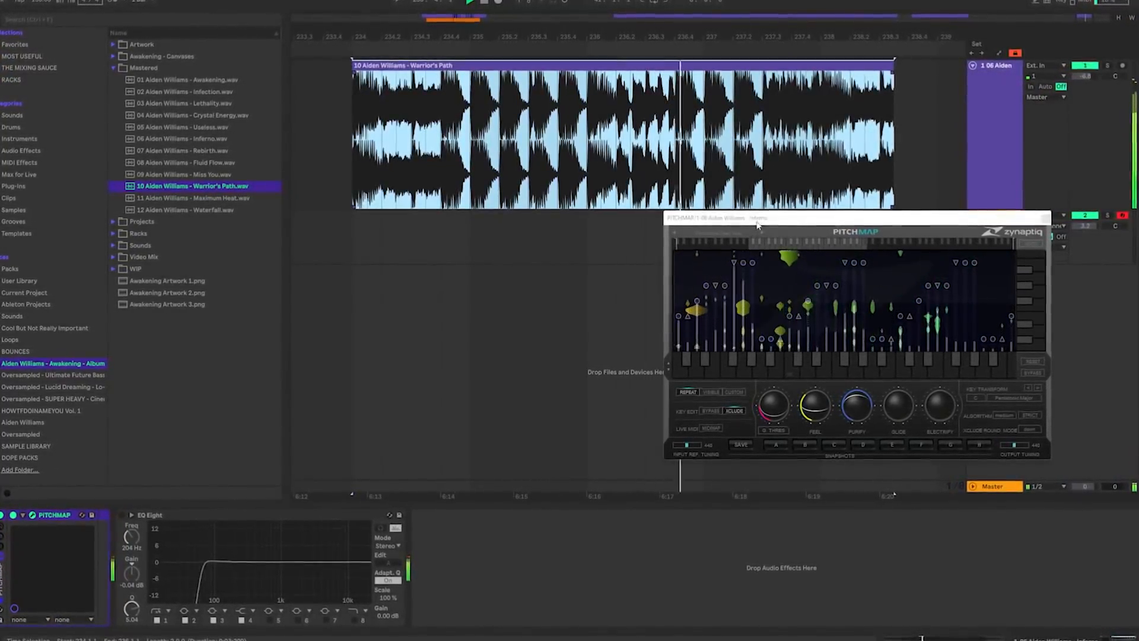
{"action": "left_click_drag", "start_coordinate": [830, 218], "coordinate": [573, 278]}
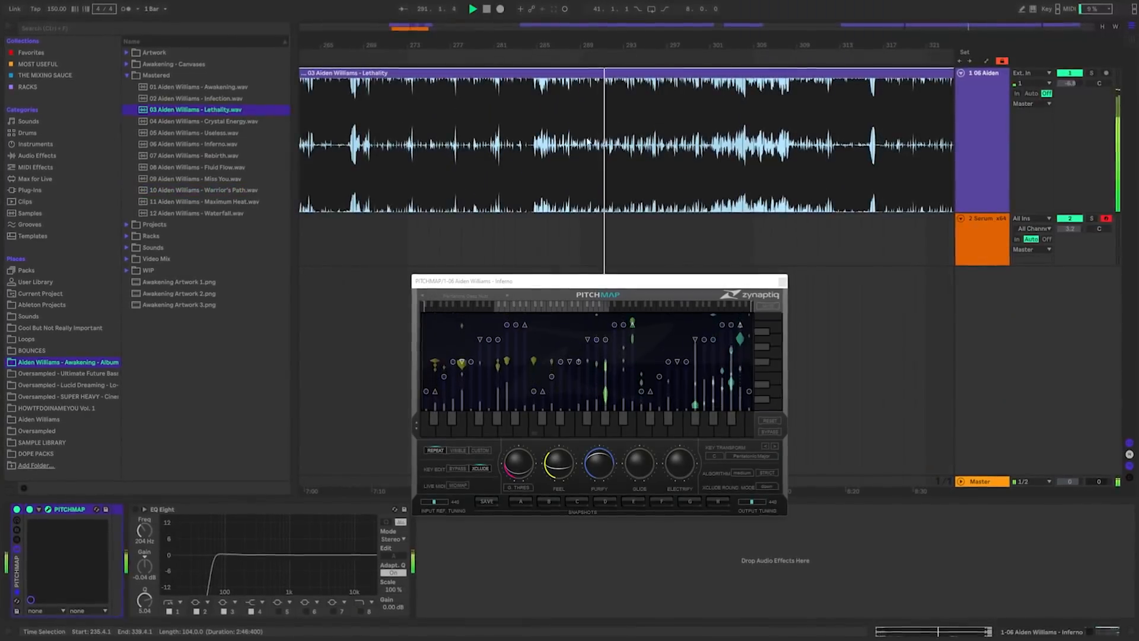
{"action": "scroll", "coordinate": [586, 149], "scroll_direction": "up", "scroll_amount": 4}
{"action": "left_click_drag", "start_coordinate": [740, 165], "coordinate": [501, 170]}
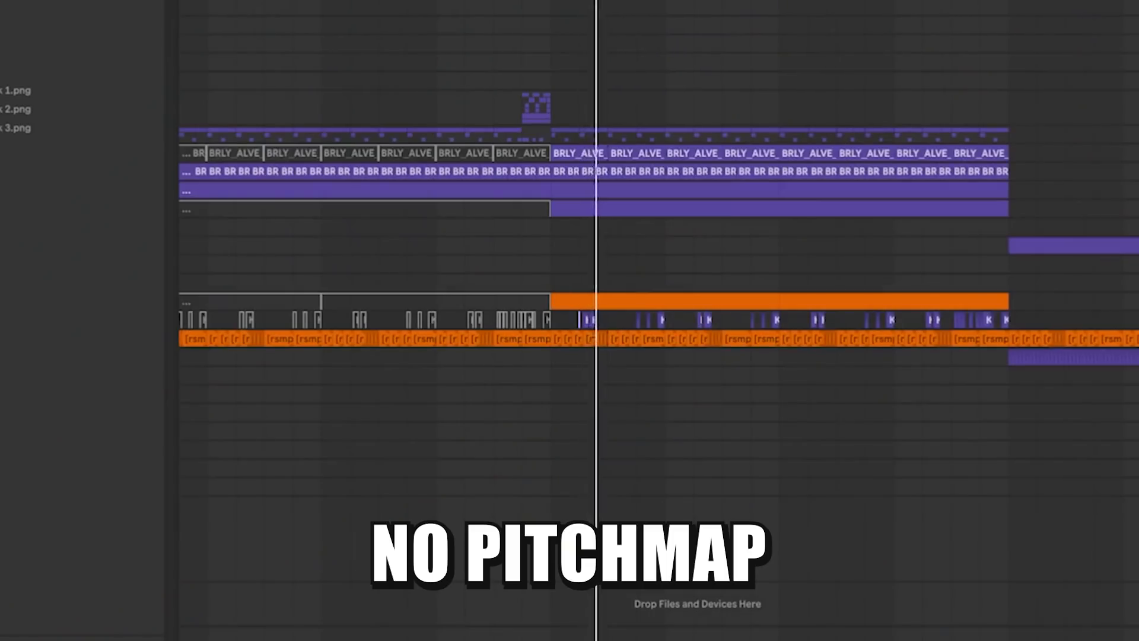
Unfold the KARRA vocal track to display its waveforms and hide the file browser.
{"action": "key", "text": "u"}
{"action": "scroll", "coordinate": [880, 440], "scroll_direction": "up", "scroll_amount": 3}
{"action": "scroll", "coordinate": [420, 365], "scroll_direction": "down", "scroll_amount": 3}
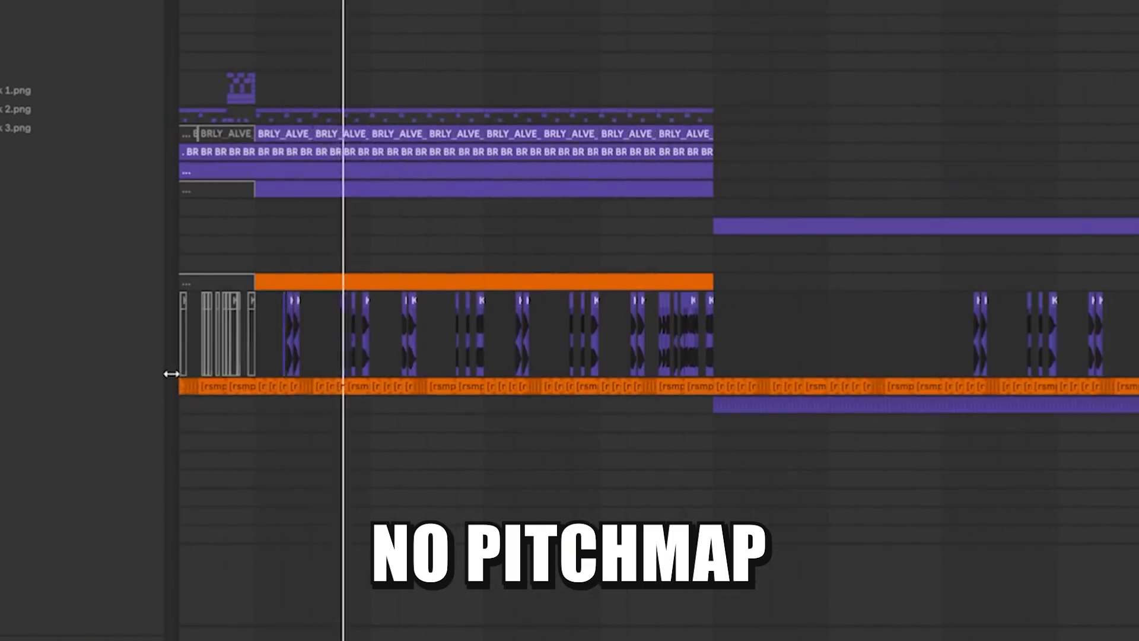
{"action": "key", "text": "ctrl+alt+b"}
Play the KARRA vocal chops from bar 66 with PITCHMAP switched off.
{"action": "left_click_drag", "start_coordinate": [316, 342], "coordinate": [578, 298]}
{"action": "scroll", "coordinate": [194, 322], "scroll_direction": "up", "scroll_amount": 3}
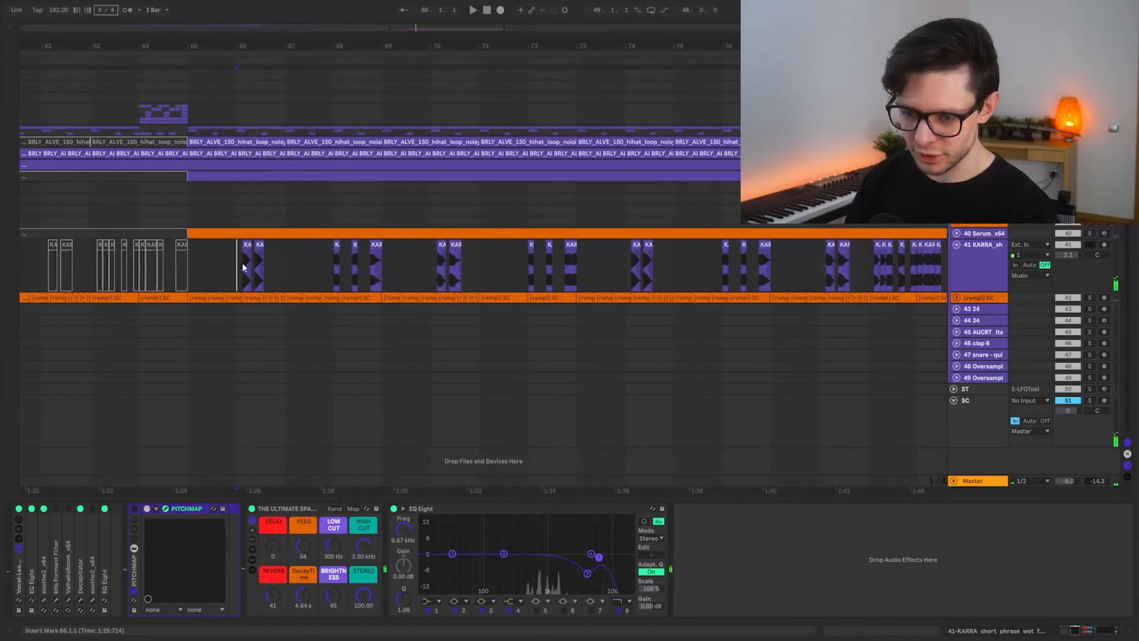
{"action": "key", "text": "space"}
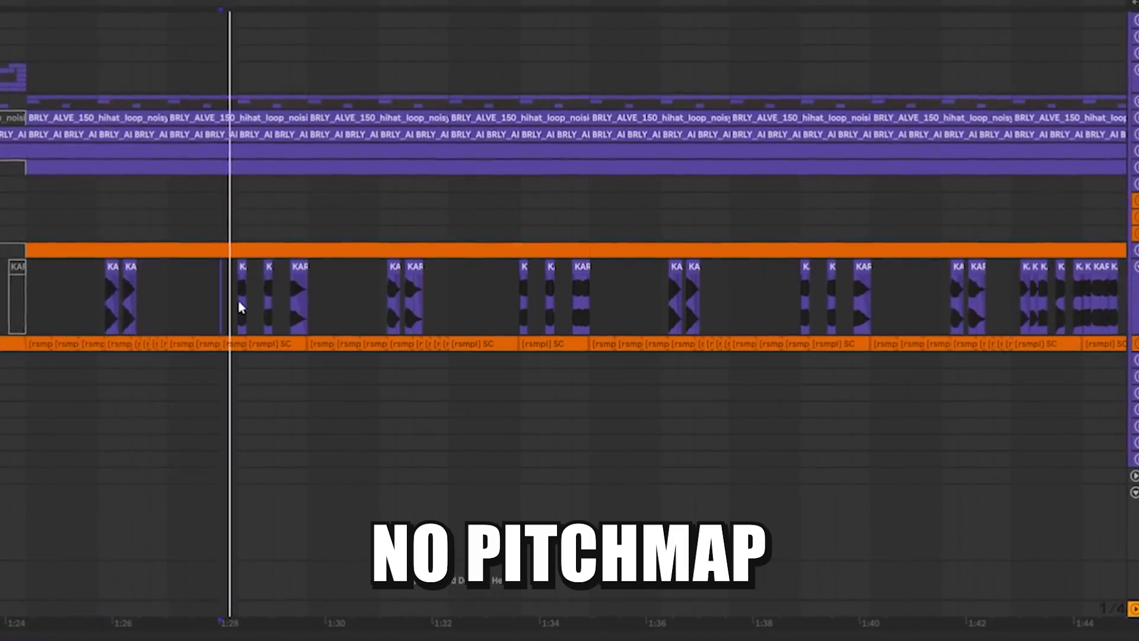
Continue listening to the KARRA vocal chops, then move the PITCHMAP window aside and close it.
{"action": "left_click", "coordinate": [238, 311]}
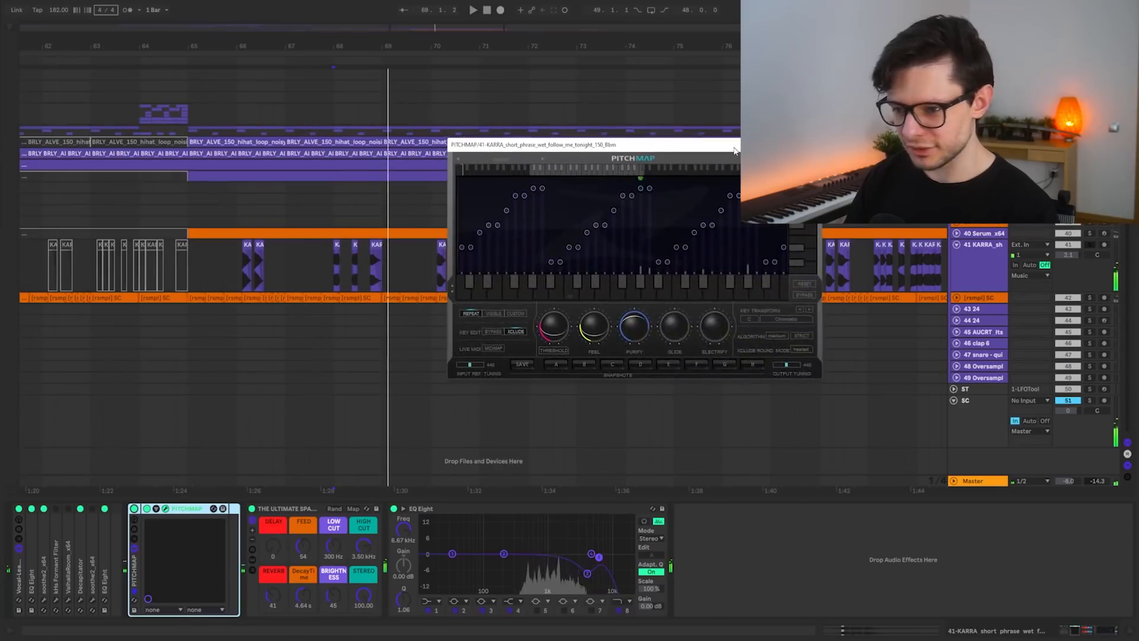
{"action": "left_click_drag", "start_coordinate": [653, 144], "coordinate": [245, 109]}
{"action": "left_click", "coordinate": [410, 109]}
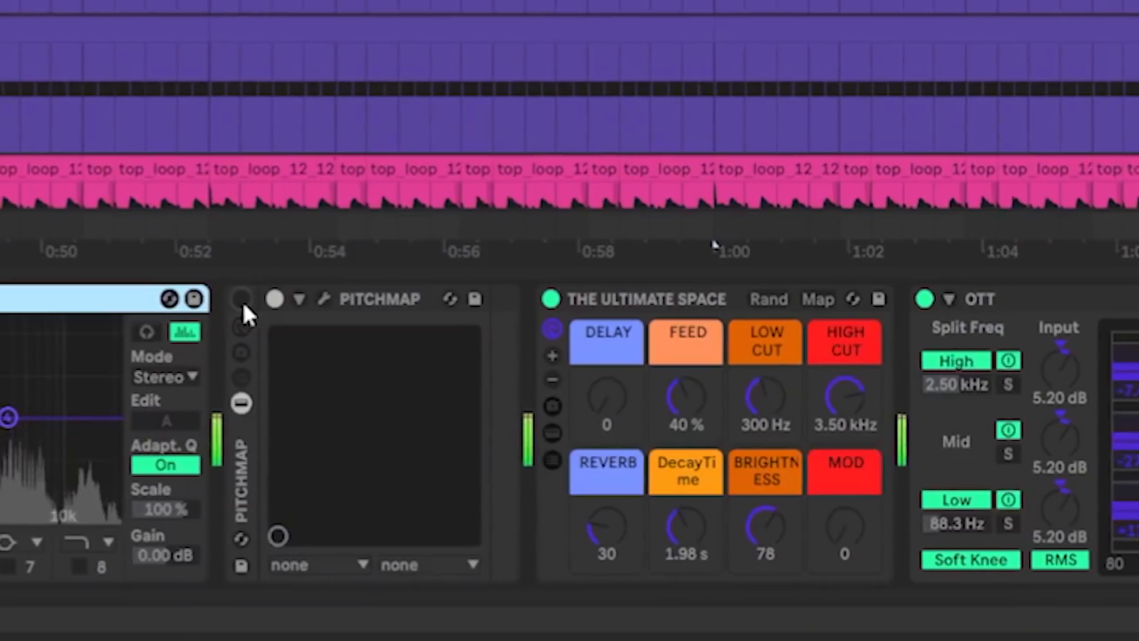
Switch on the PITCHMAP rack on the OS_RW vocal track and select its first clip at bar 25.
{"action": "left_click", "coordinate": [255, 299]}
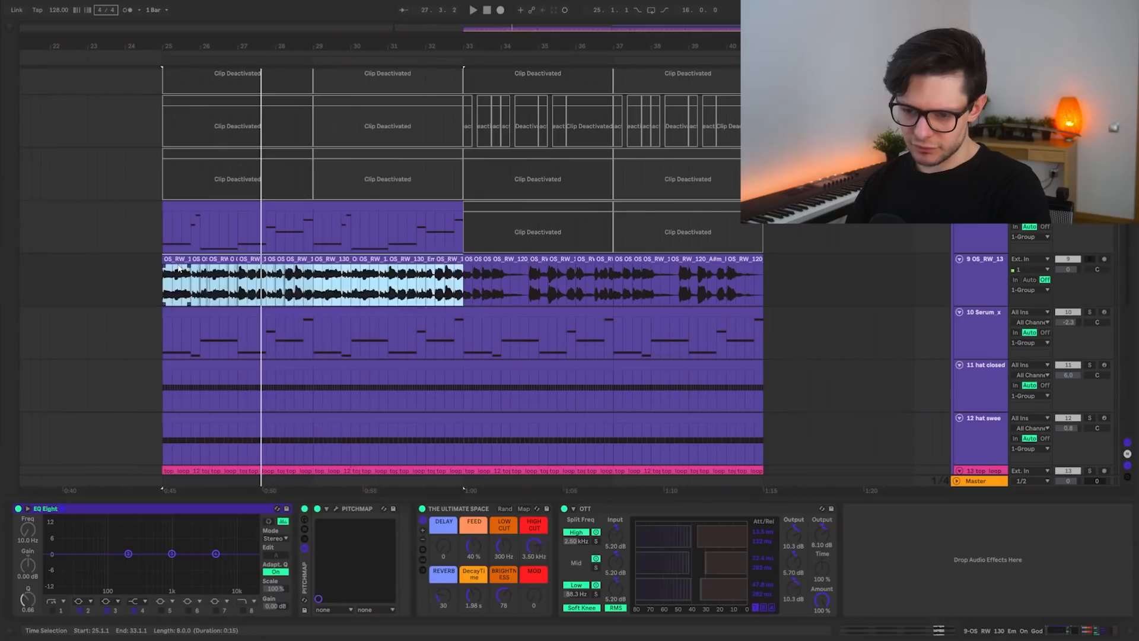
{"action": "left_click", "coordinate": [183, 258]}
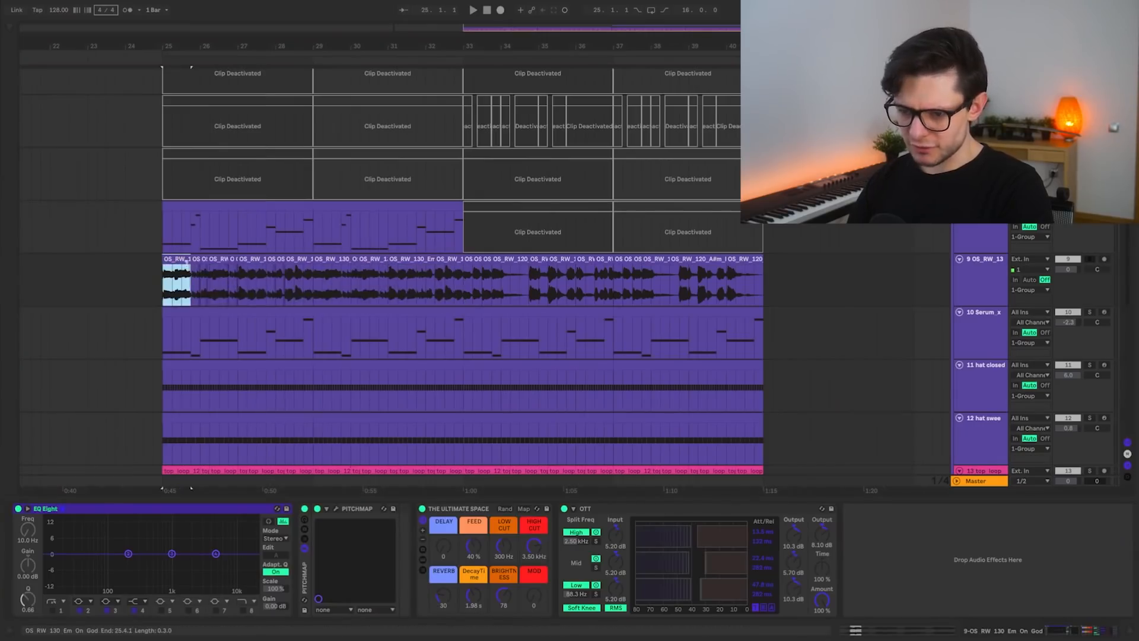
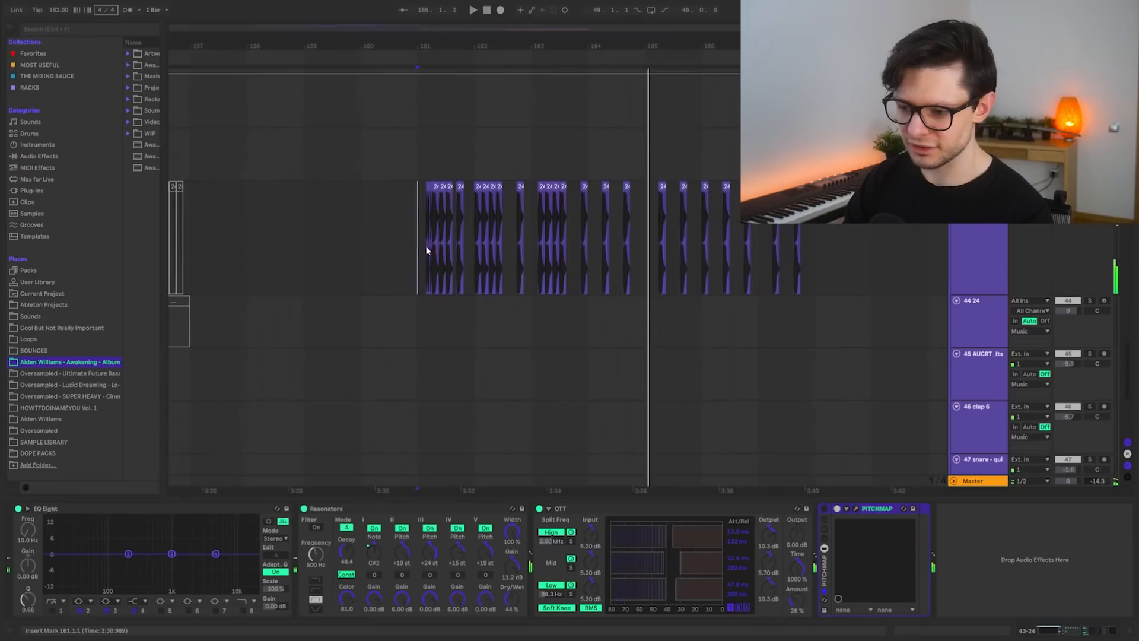
Select the Resonators device on track 43 and compare the clips at bar 181 with it disabled and enabled.
{"action": "scroll", "coordinate": [426, 251], "scroll_direction": "up", "scroll_amount": 3}
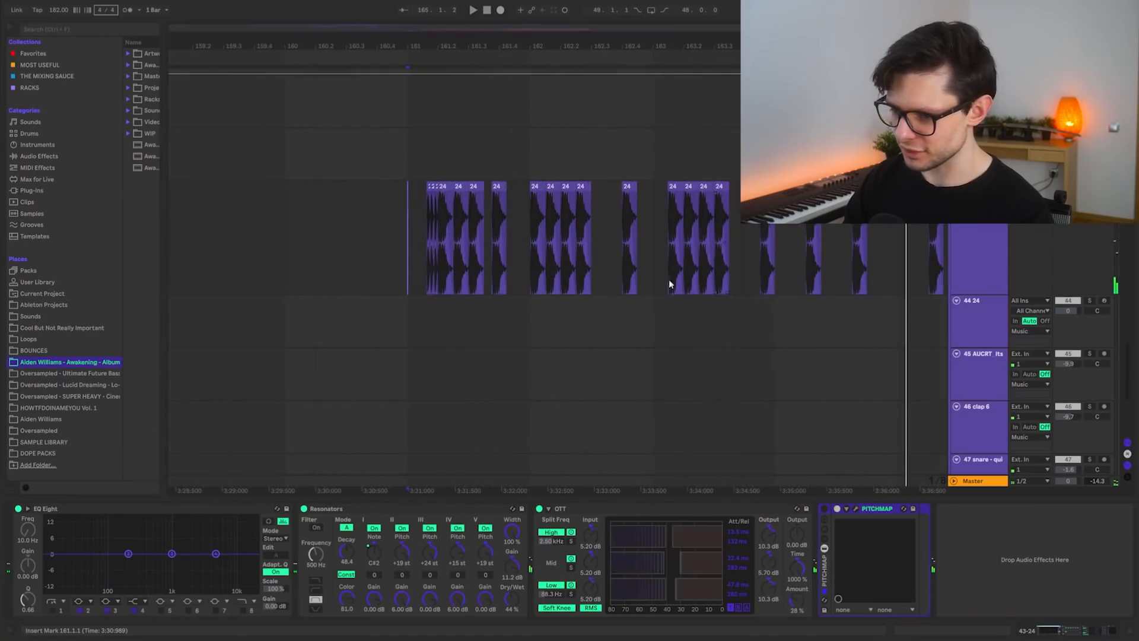
{"action": "left_click", "coordinate": [327, 509]}
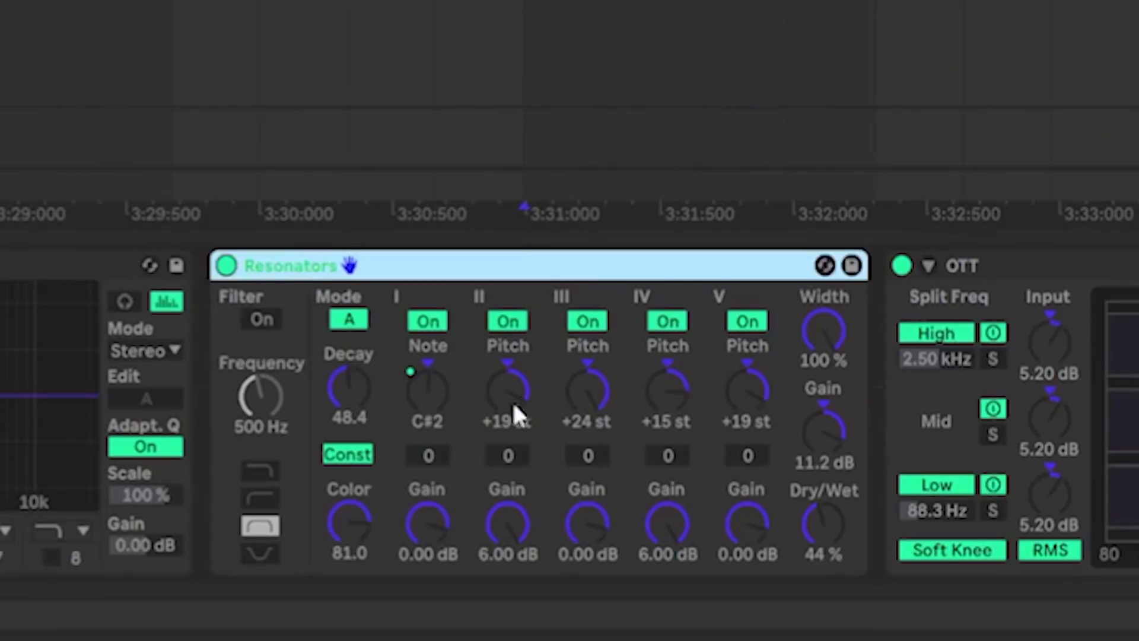
{"action": "key", "text": "0"}
{"action": "key", "text": "space"}
{"action": "key", "text": "0"}
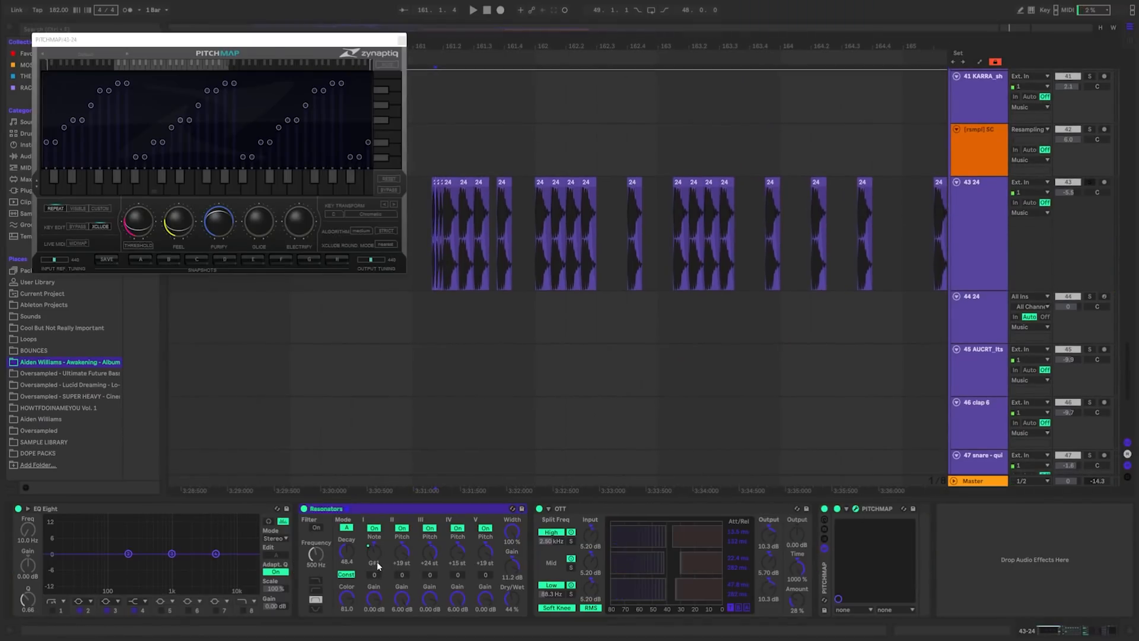
Show the automation lane for the first Resonators note on track 43 and move the PITCHMAP window clear of it.
{"action": "key", "text": "a"}
{"action": "left_click_drag", "start_coordinate": [534, 331], "coordinate": [531, 203]}
{"action": "left_click_drag", "start_coordinate": [296, 39], "coordinate": [236, 9]}
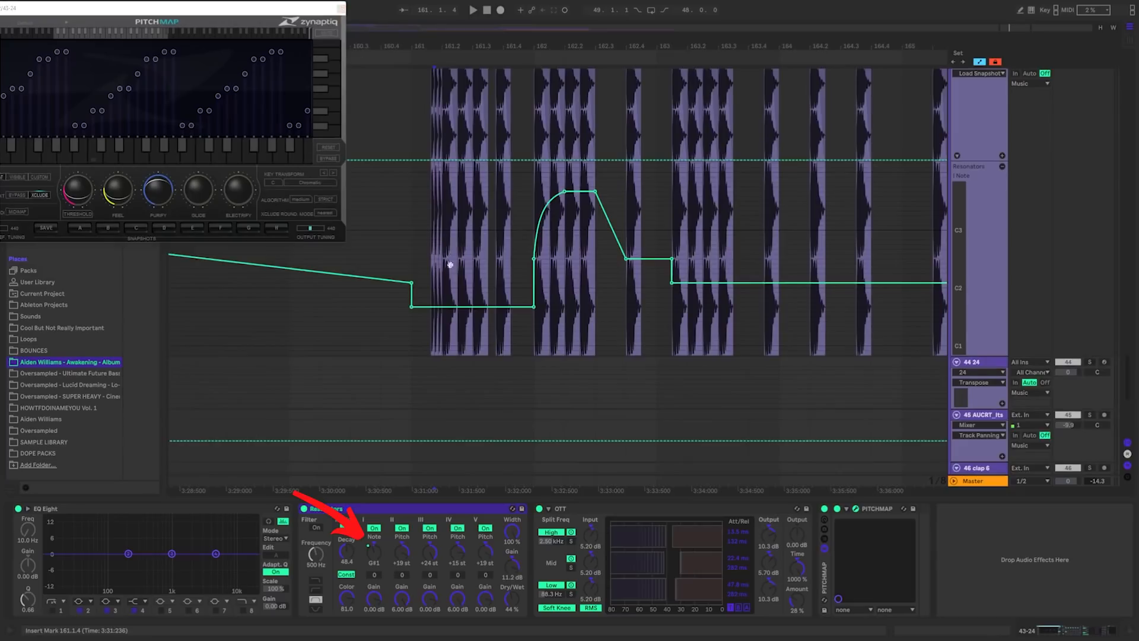
Play the track 43 clips from bar 181 to hear the Resonators note automation.
{"action": "left_click_drag", "start_coordinate": [449, 257], "coordinate": [452, 315]}
{"action": "left_click", "coordinate": [424, 265]}
{"action": "key", "text": "space"}
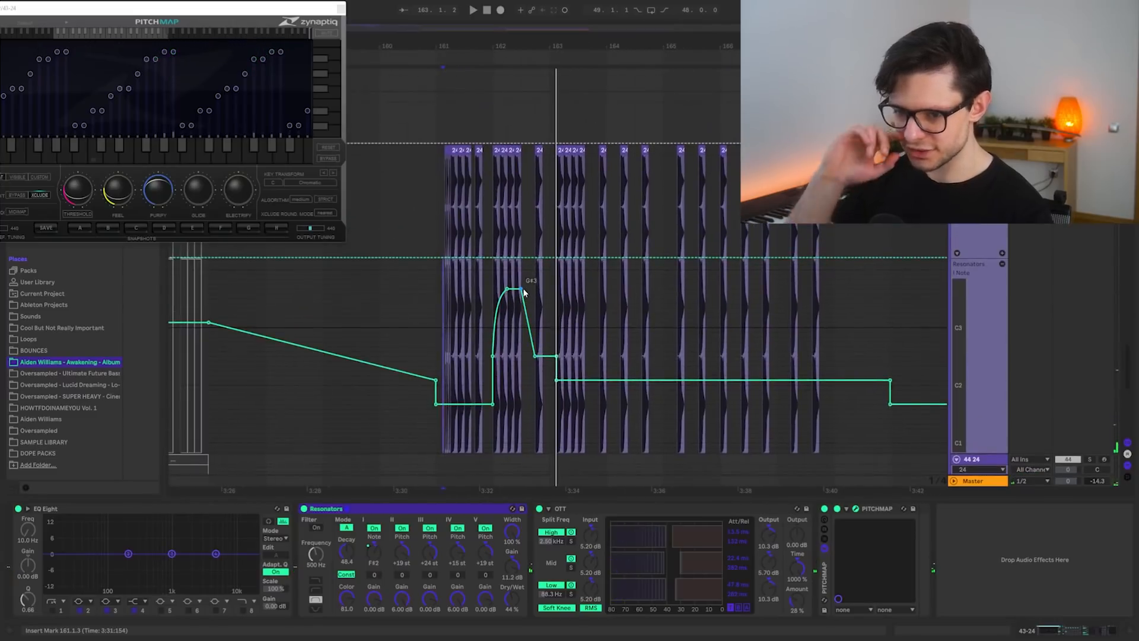
{"action": "key", "text": "plus"}
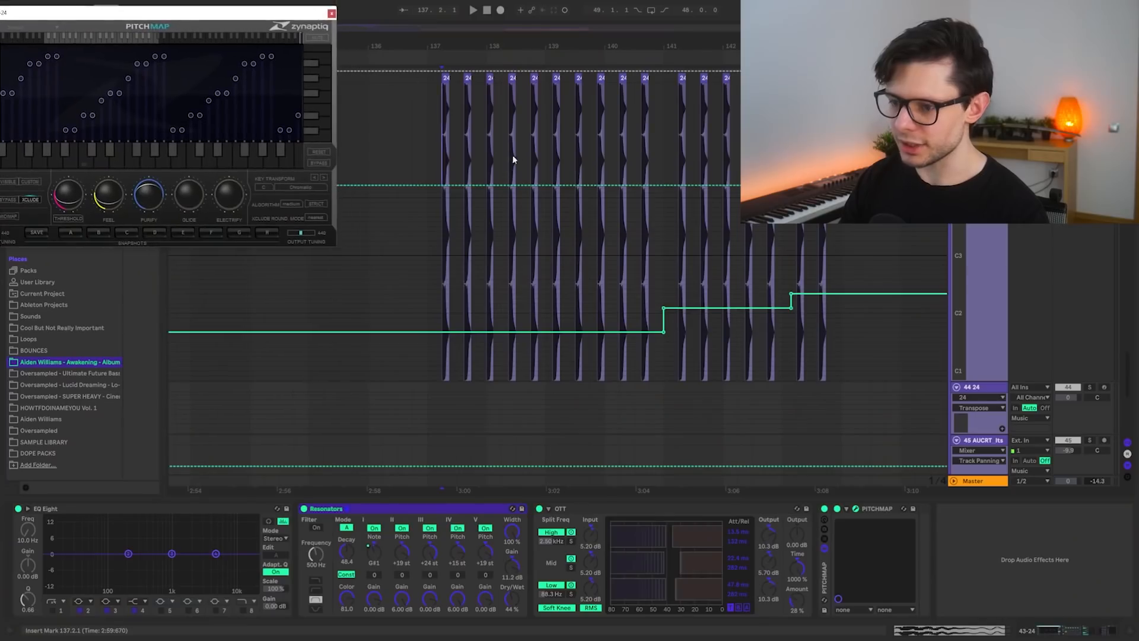
Play the track 43 section beginning at bar 137, restarting shortly before its first note automation rise.
{"action": "left_click_drag", "start_coordinate": [611, 307], "coordinate": [534, 308]}
{"action": "left_click_drag", "start_coordinate": [607, 255], "coordinate": [646, 277]}
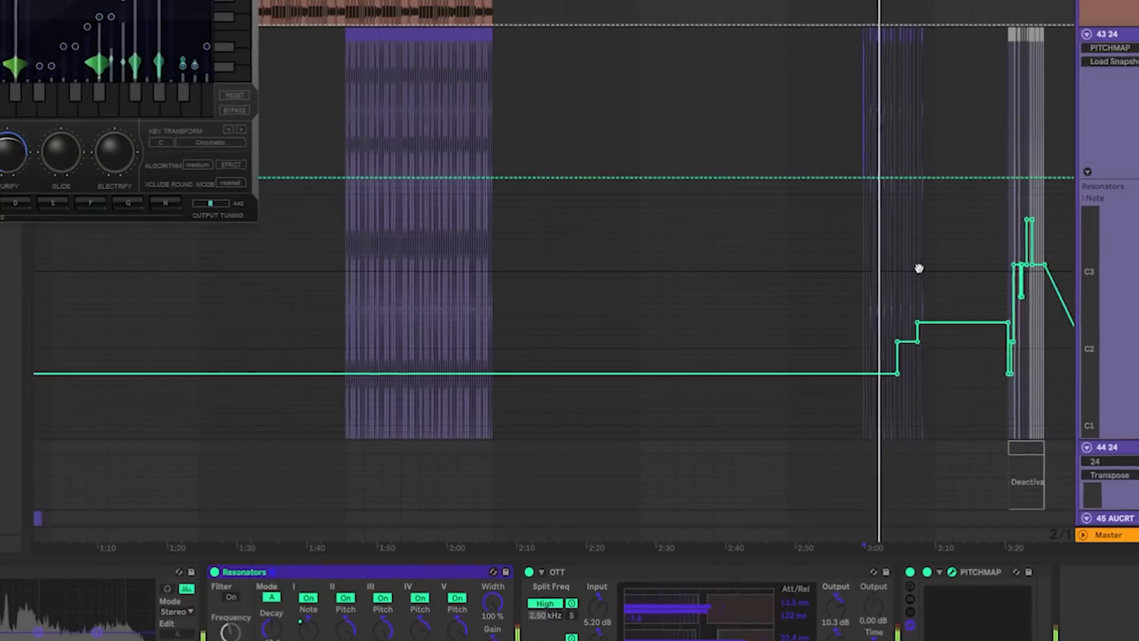
{"action": "scroll", "coordinate": [918, 267], "scroll_direction": "up", "scroll_amount": 6}
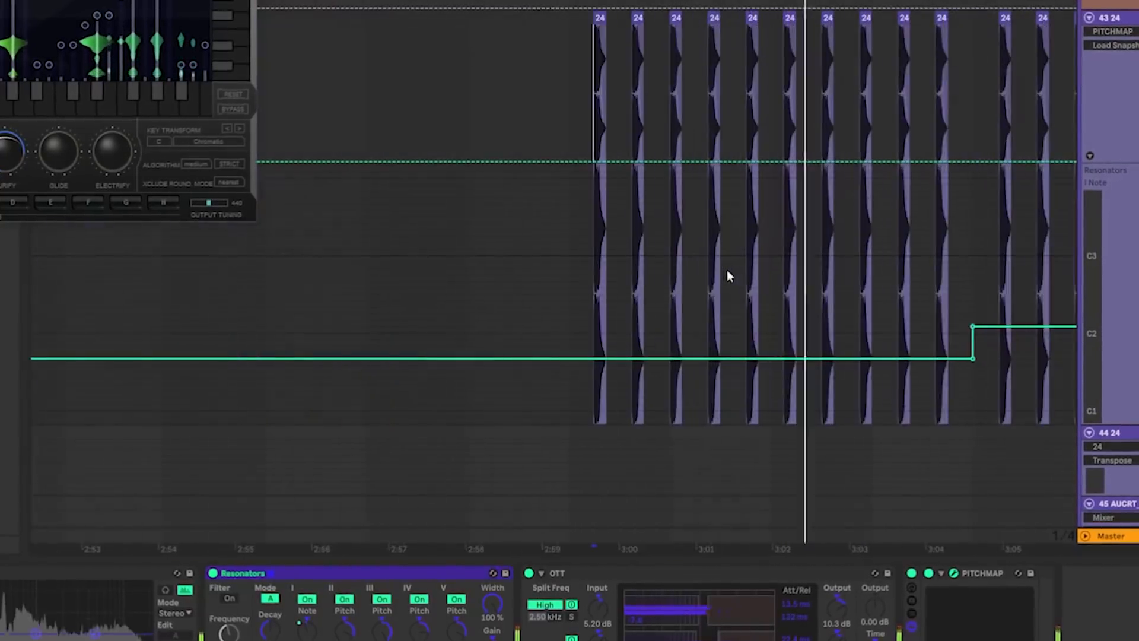
{"action": "scroll", "coordinate": [831, 274], "scroll_direction": "up", "scroll_amount": 2}
{"action": "left_click_drag", "start_coordinate": [831, 274], "coordinate": [498, 250]}
{"action": "left_click", "coordinate": [622, 256]}
{"action": "key", "text": "space"}
{"action": "key", "text": "space"}
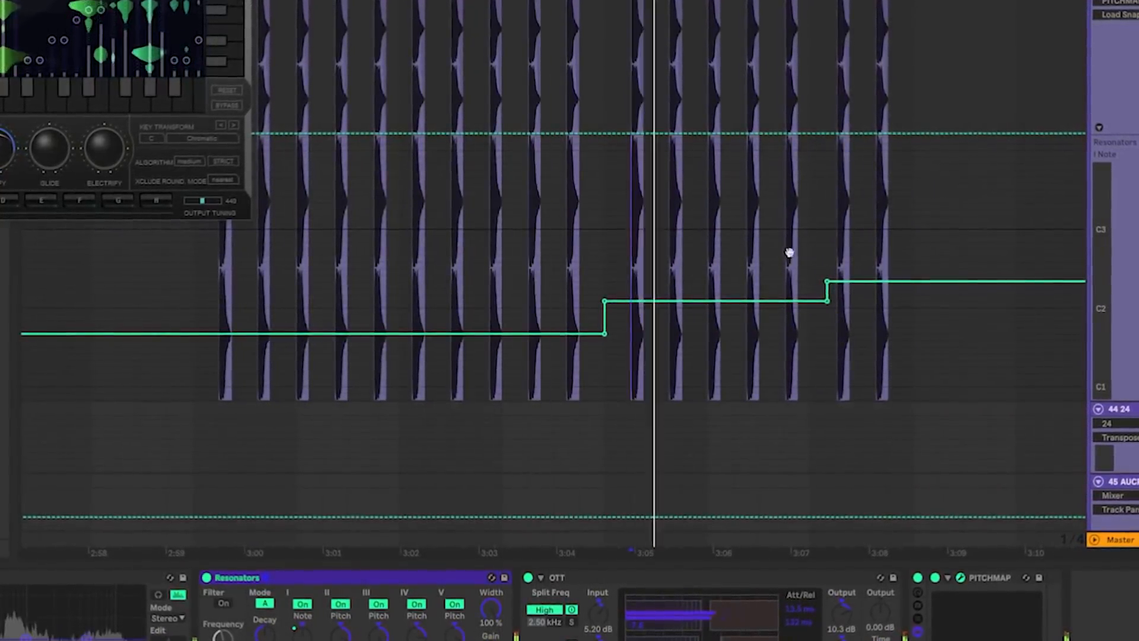
Restart playback just before the last note automation rise of the section beginning at bar 137.
{"action": "left_click_drag", "start_coordinate": [792, 254], "coordinate": [684, 270]}
{"action": "left_click", "coordinate": [703, 259]}
{"action": "key", "text": "space"}
{"action": "key", "text": "space"}
{"action": "scroll", "coordinate": [702, 256], "scroll_direction": "down", "scroll_amount": 3}
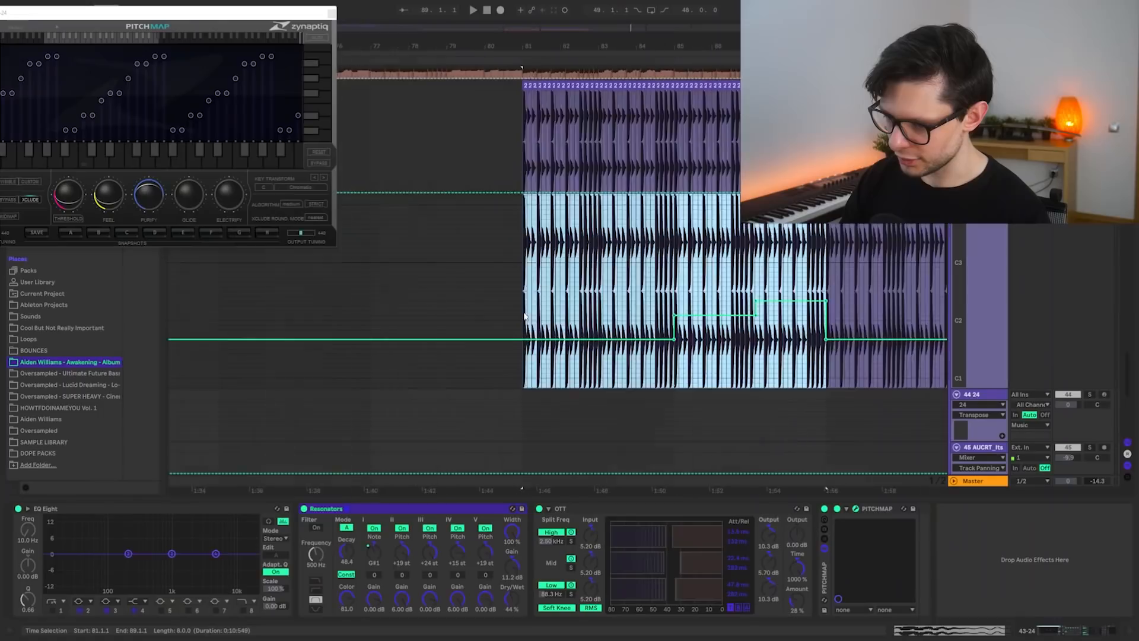
Play the dense track 43 clips beginning at bar 81, restarting a little before the first note automation rise.
{"action": "key", "text": "space"}
{"action": "left_click_drag", "start_coordinate": [637, 278], "coordinate": [558, 272]}
{"action": "left_click", "coordinate": [555, 272]}
{"action": "key", "text": "space"}
{"action": "key", "text": "space"}
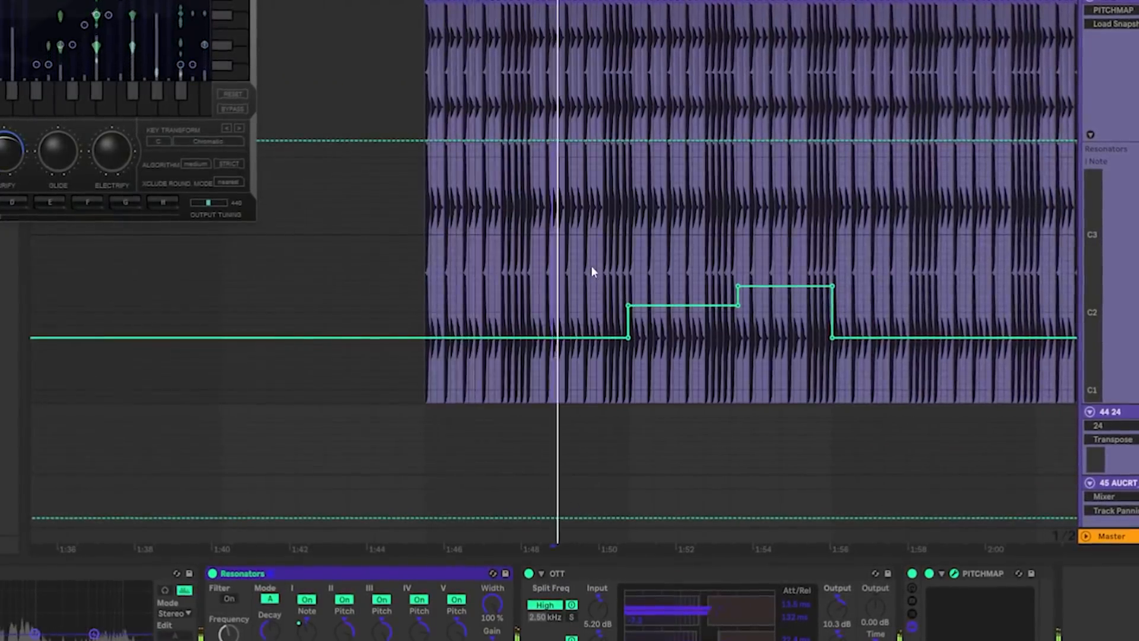
Audition both note automation rises in the bar 81 section by restarting playback just ahead of each.
{"action": "left_click", "coordinate": [595, 266]}
{"action": "key", "text": "space"}
{"action": "key", "text": "space"}
{"action": "mouse_move", "coordinate": [730, 238]}
{"action": "left_mouse_down"}
{"action": "mouse_move", "coordinate": [615, 238]}
{"action": "mouse_move", "coordinate": [561, 216]}
{"action": "left_mouse_up"}
{"action": "left_click", "coordinate": [553, 217]}
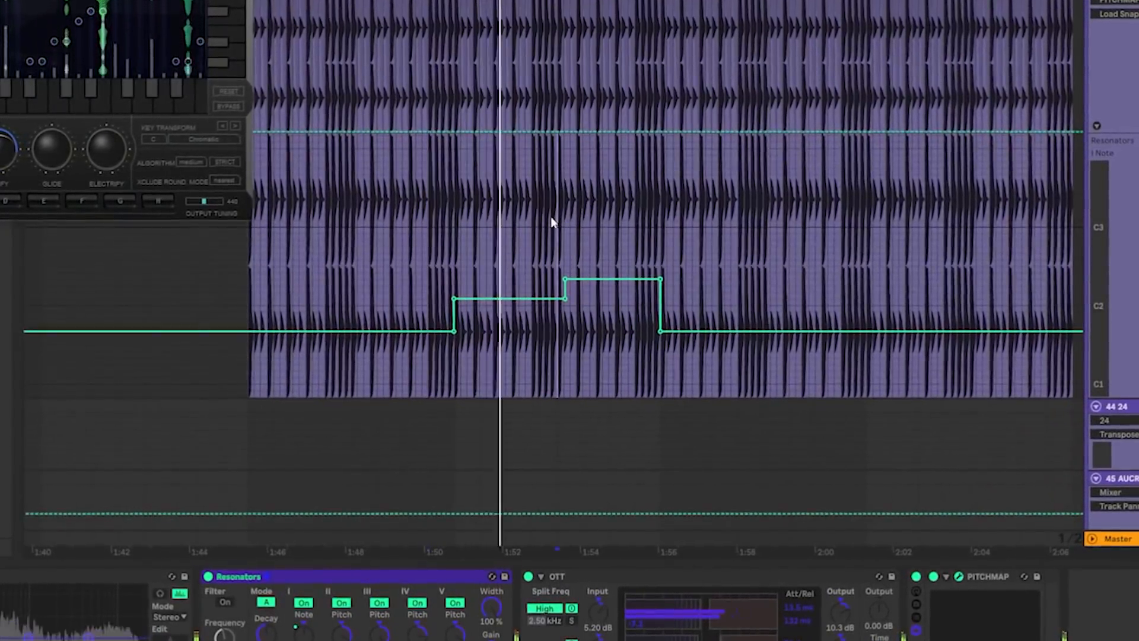
{"action": "left_click", "coordinate": [541, 223]}
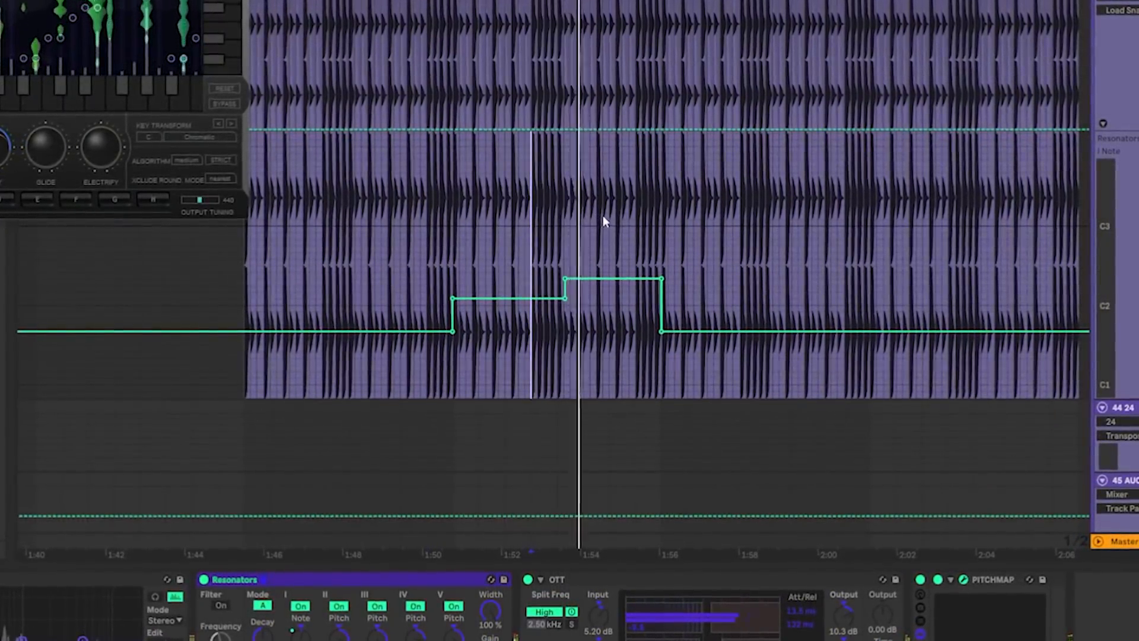
{"action": "scroll", "coordinate": [611, 209], "scroll_direction": "down", "scroll_amount": 3}
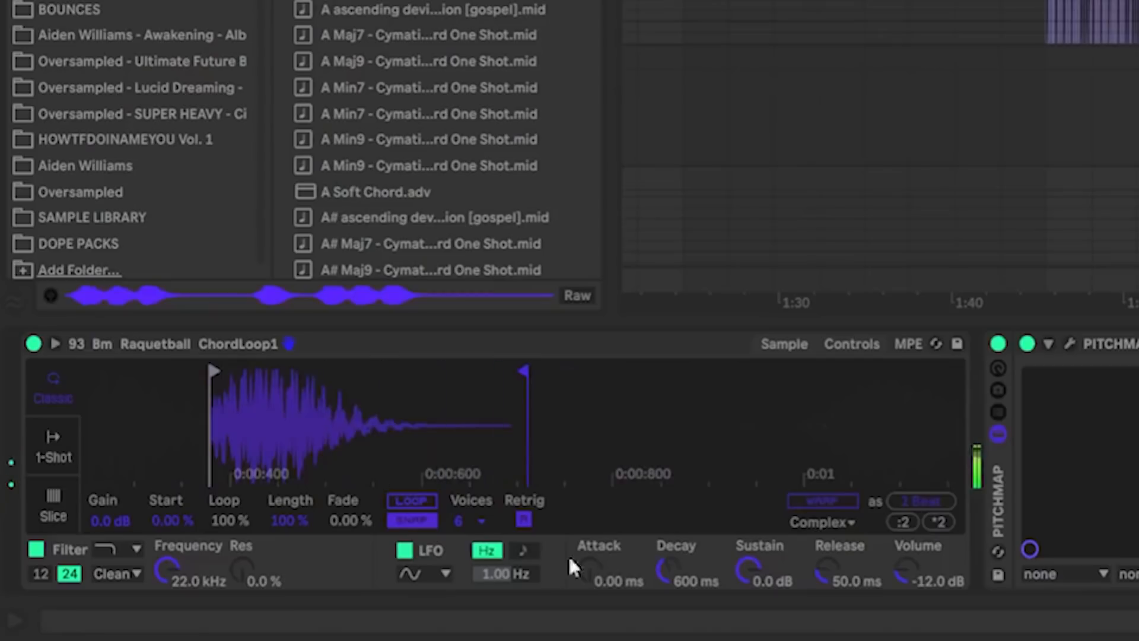
Set the 93 Bm Raquetball ChordLoop1 sampler to 1-Shot mode and switch on its PITCHMAP rack.
{"action": "left_click", "coordinate": [54, 448]}
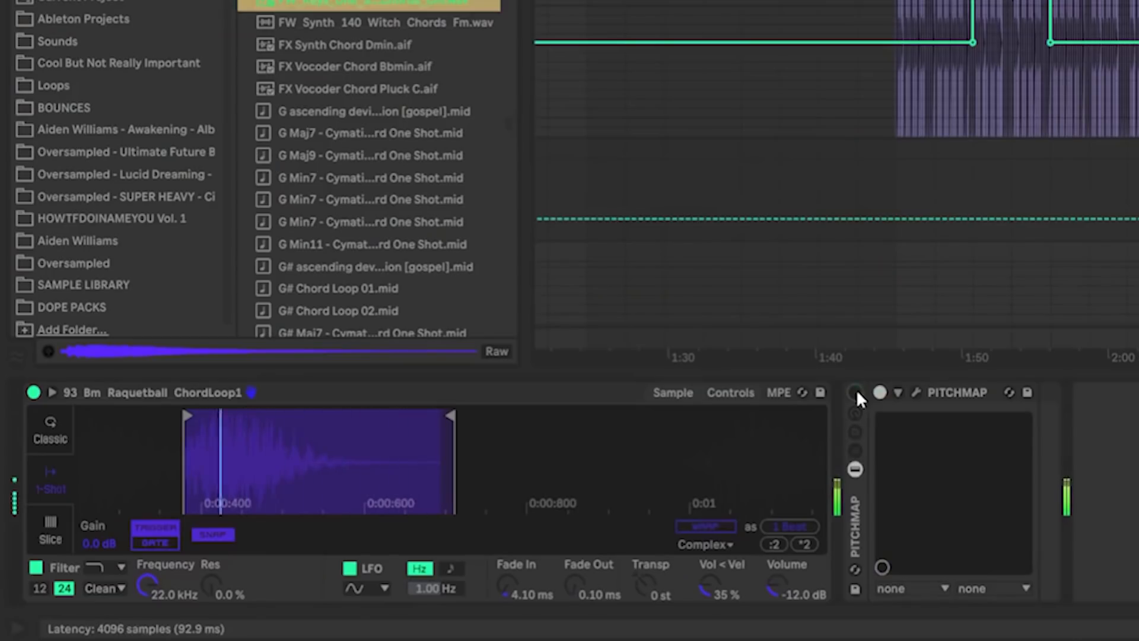
{"action": "left_click", "coordinate": [855, 392]}
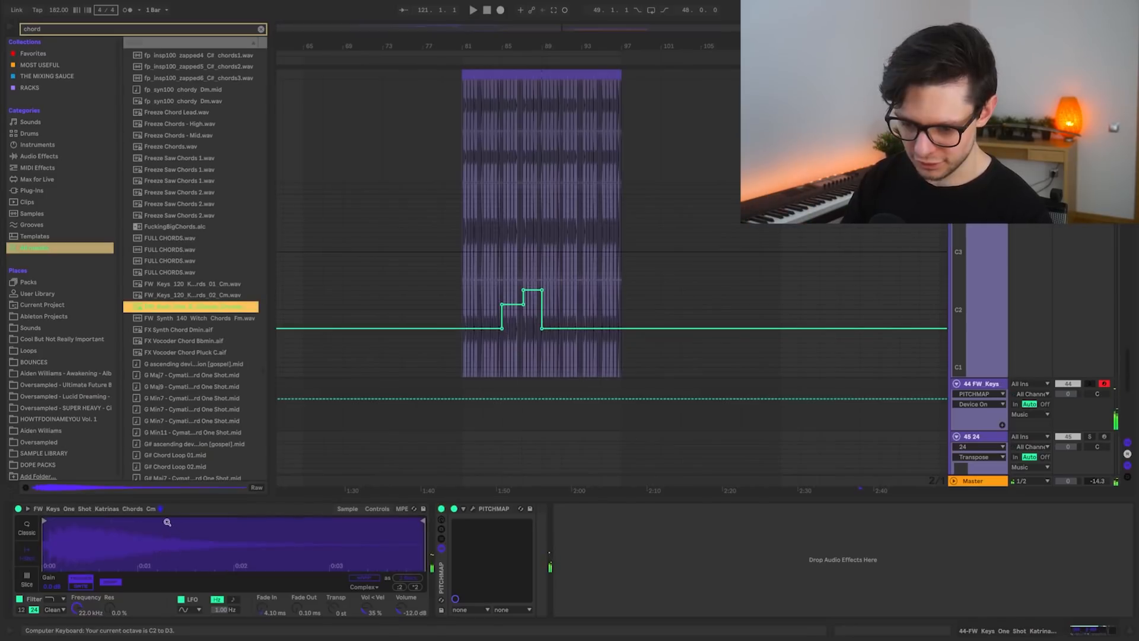
Raise the computer keyboard range to C3–D4 and compare the Katrinas Chords sample with PITCHMAP off and on.
{"action": "key", "text": "x"}
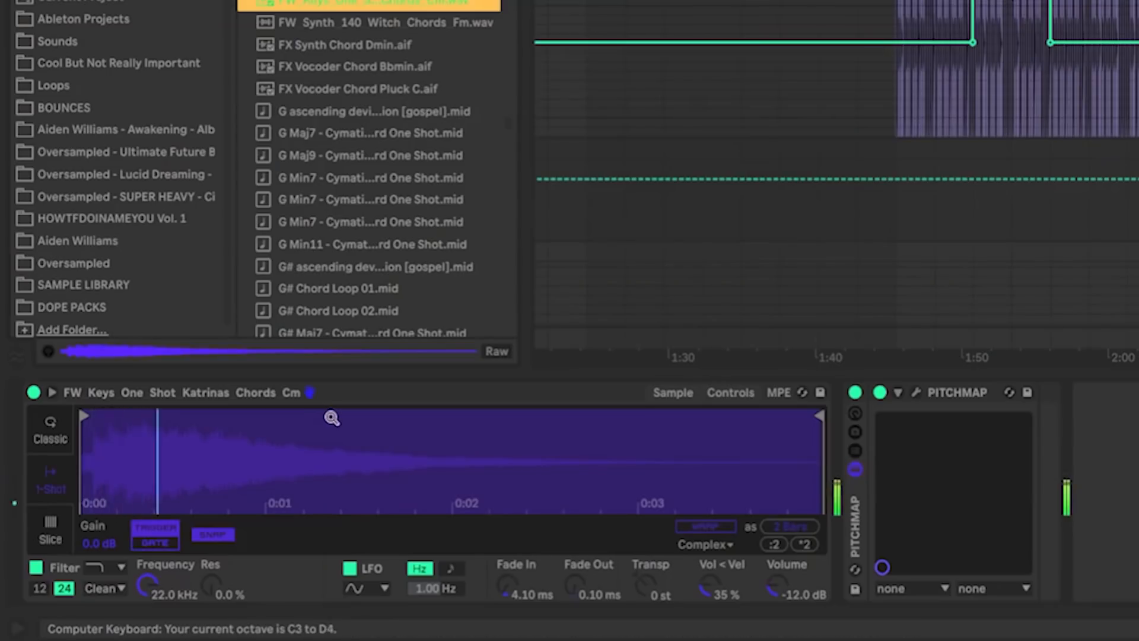
{"action": "left_click", "coordinate": [855, 393]}
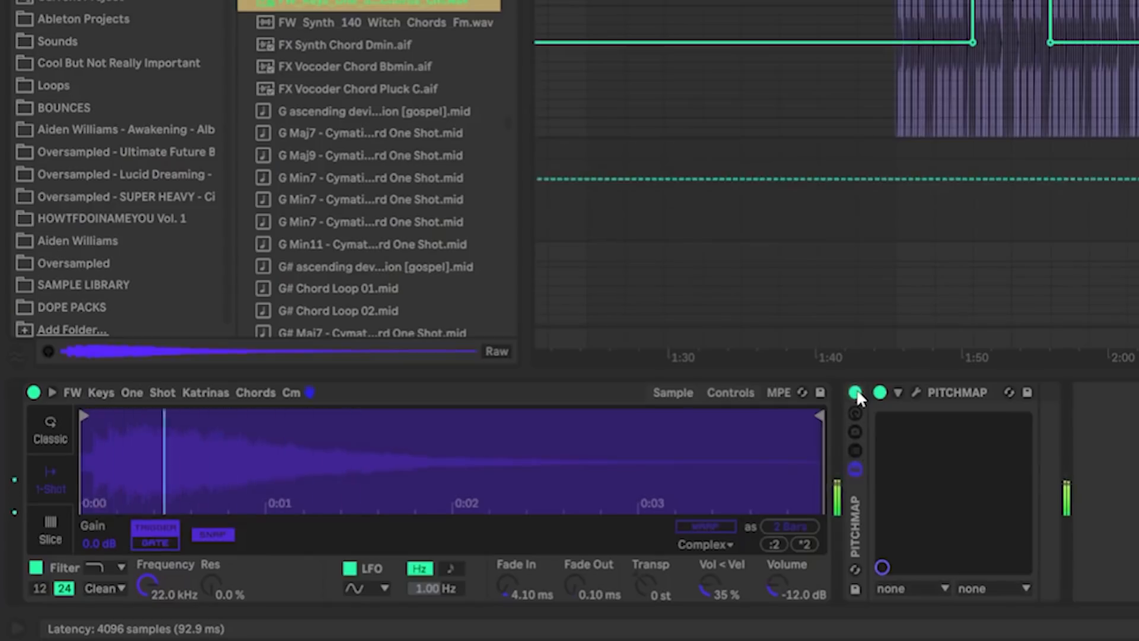
{"action": "left_click", "coordinate": [855, 392]}
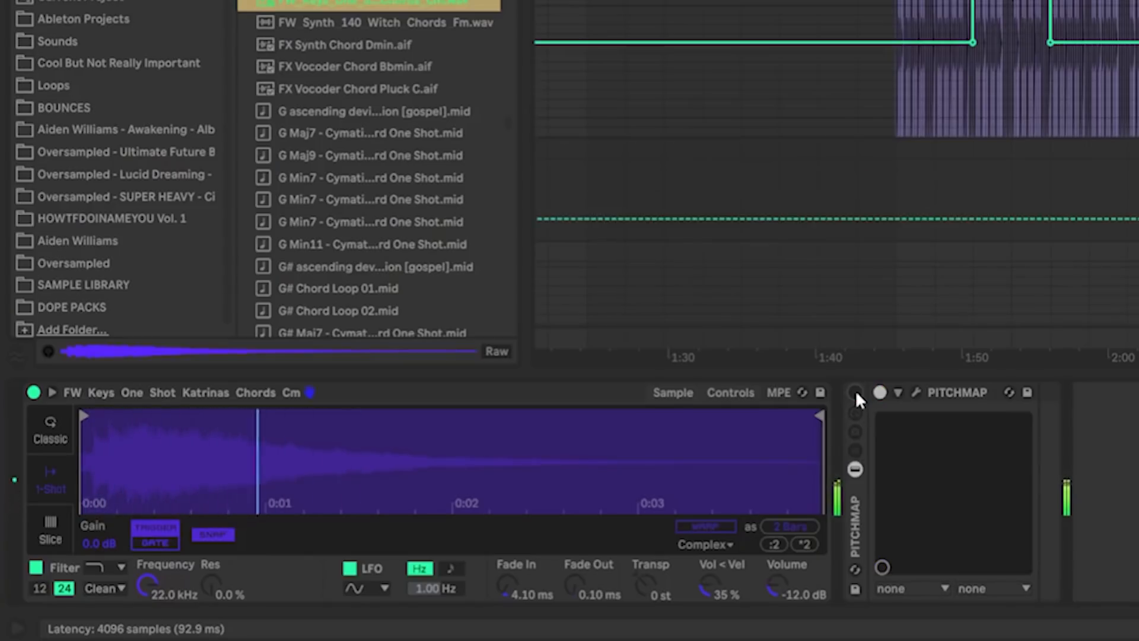
{"action": "left_click", "coordinate": [854, 392]}
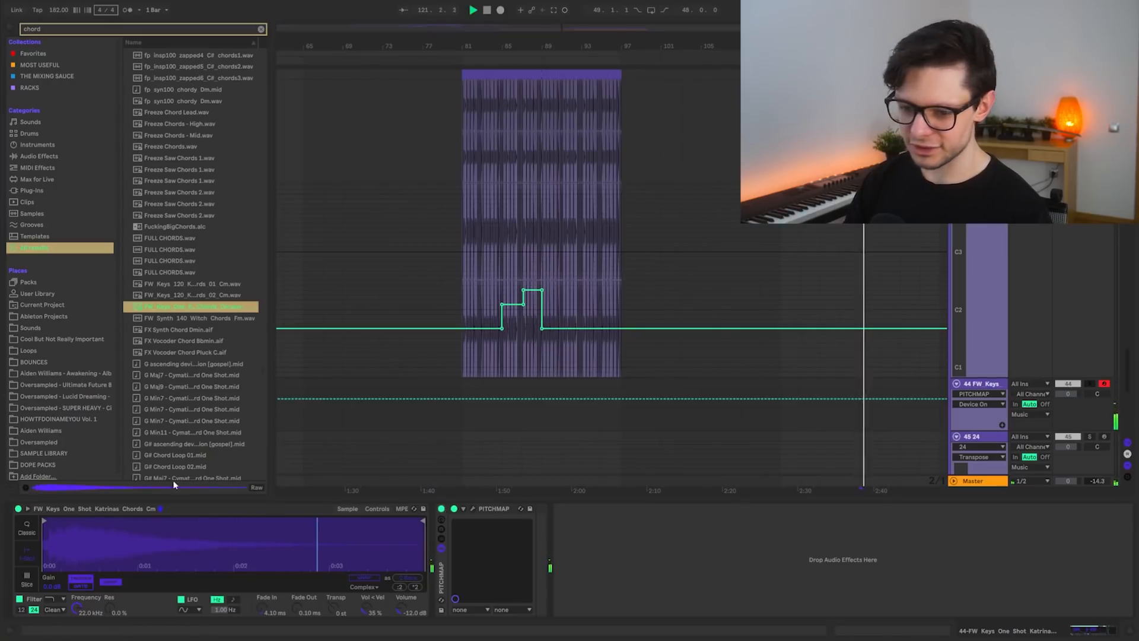
Browse through the samples following the selected FW Keys chord in the "chord" search results.
{"action": "key", "text": "Down"}
{"action": "key", "text": "Down"}
{"action": "key", "text": "Down"}
{"action": "key", "text": "Down"}
{"action": "key", "text": "Down"}
{"action": "key", "text": "Down"}
{"action": "key", "text": "Down"}
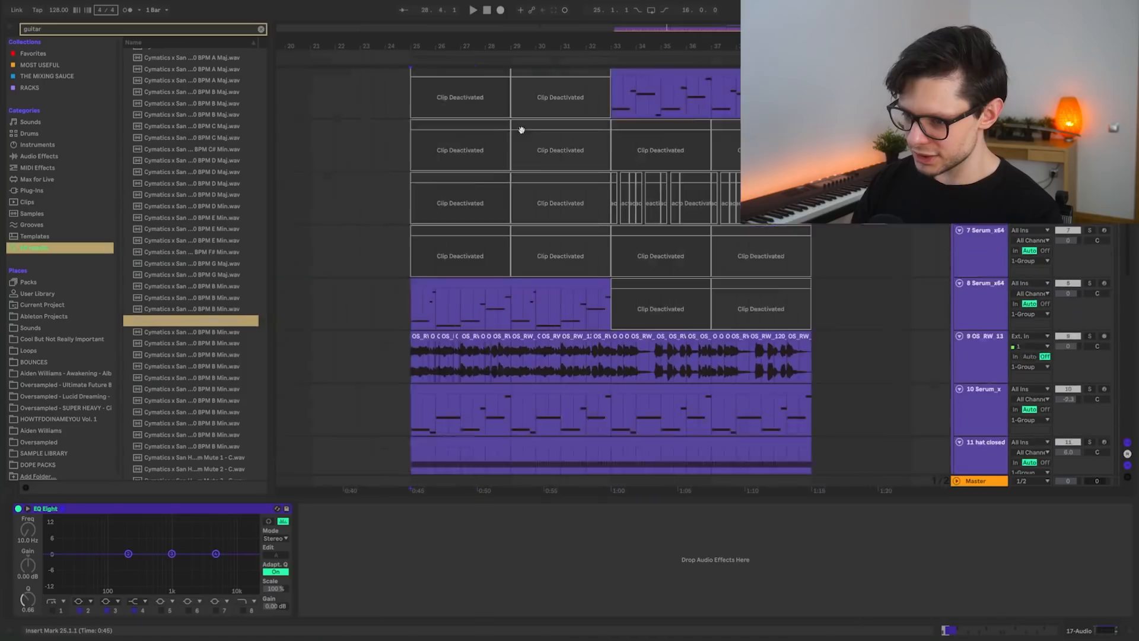
Play the track 8 Serum bass from bar 25 without PITCHMAP and again with it.
{"action": "scroll", "coordinate": [368, 272], "scroll_direction": "down", "scroll_amount": 2}
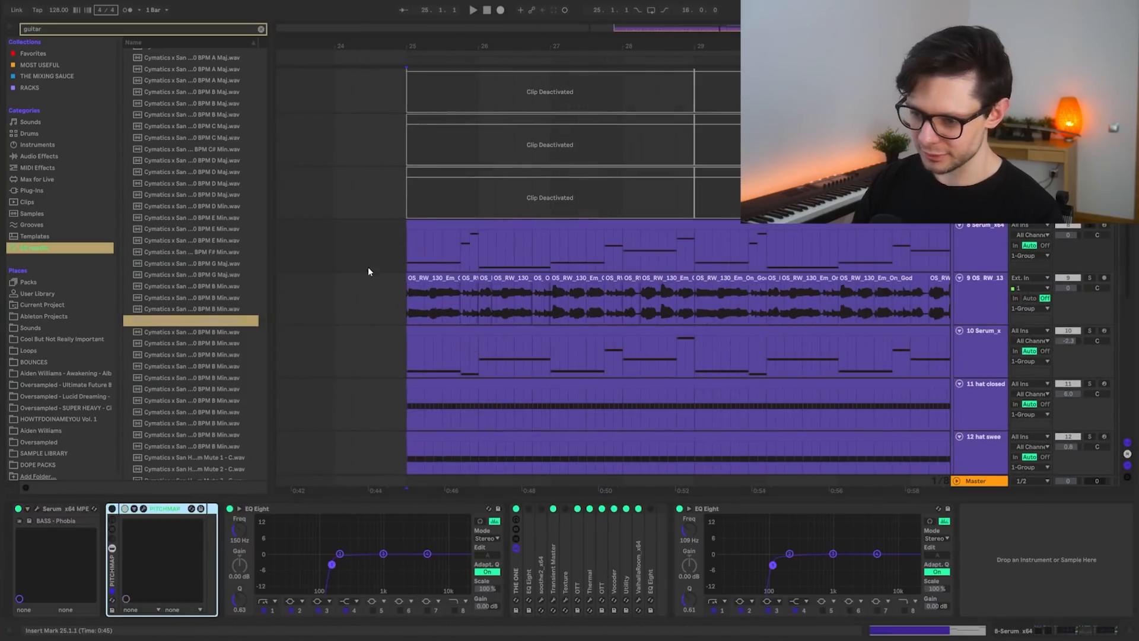
{"action": "key", "text": "space"}
{"action": "left_click_drag", "start_coordinate": [459, 251], "coordinate": [413, 234]}
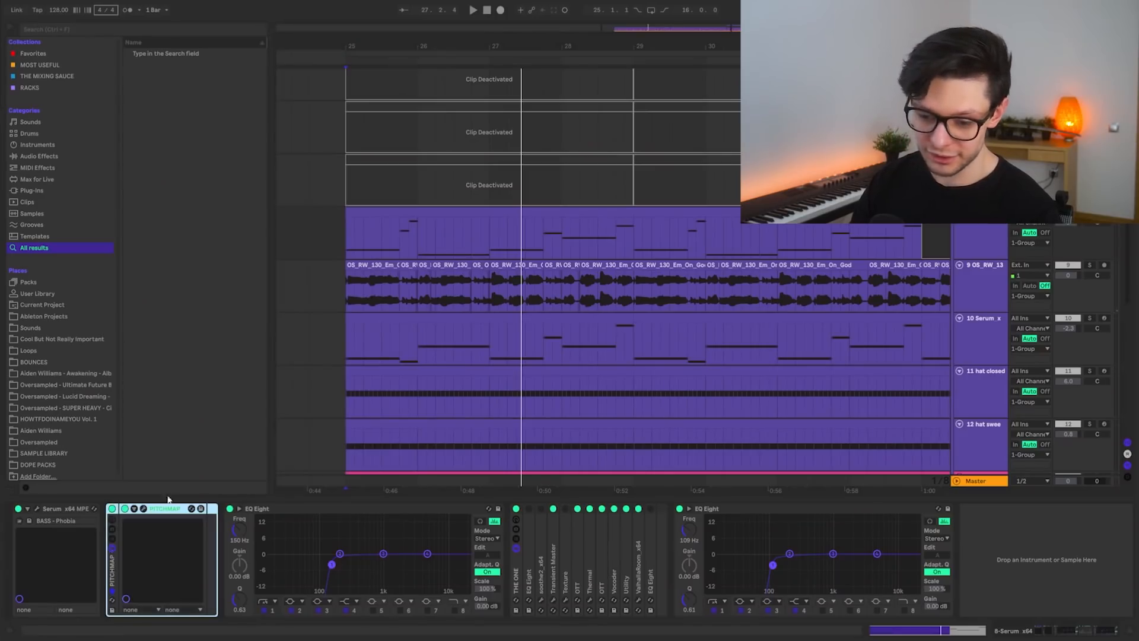
{"action": "key", "text": "space"}
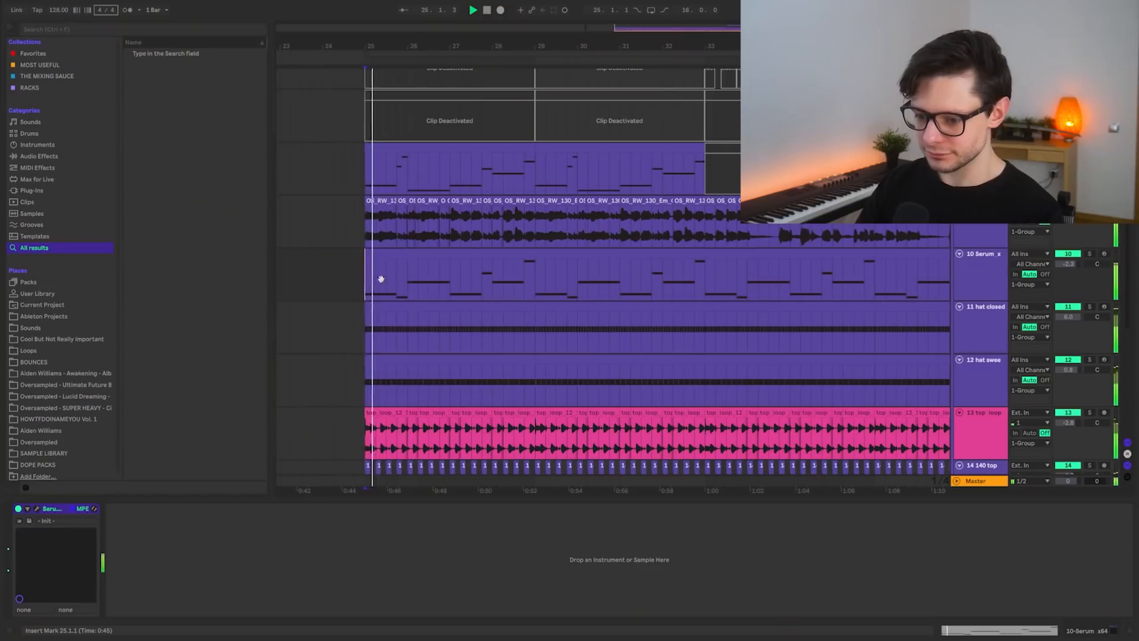
Listen to the track 10 Serum part, then play the track 3 Serum bass from bar 33.
{"action": "scroll", "coordinate": [417, 254], "scroll_direction": "down", "scroll_amount": 2}
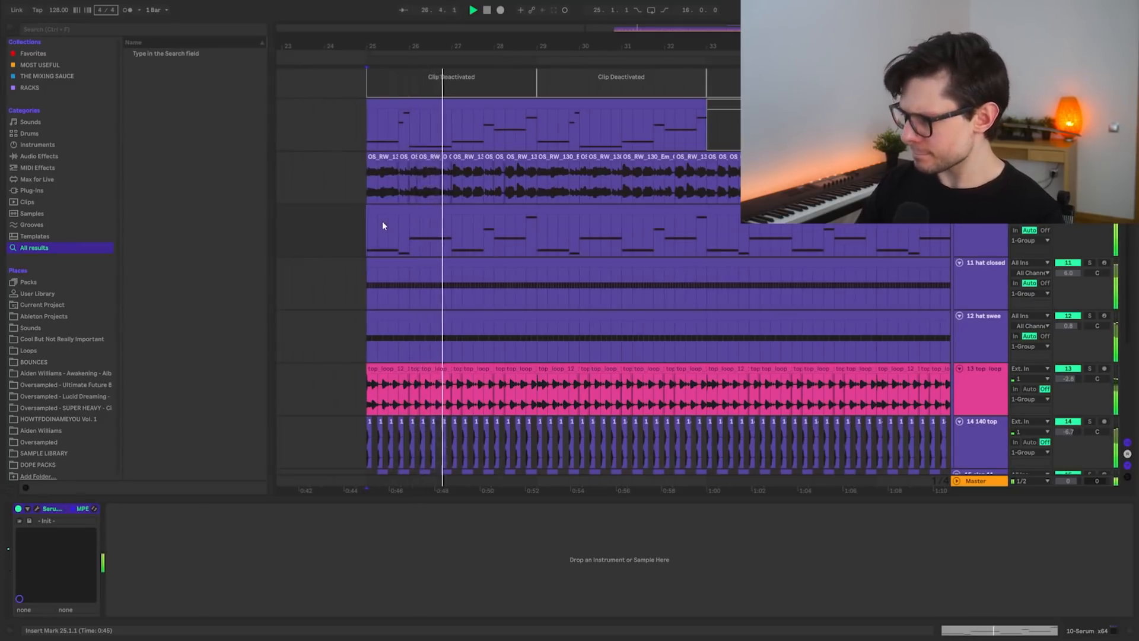
{"action": "left_click", "coordinate": [656, 496]}
{"action": "left_click_drag", "start_coordinate": [638, 427], "coordinate": [568, 602]}
{"action": "left_click", "coordinate": [666, 368], "text": "shift"}
{"action": "key", "text": "space"}
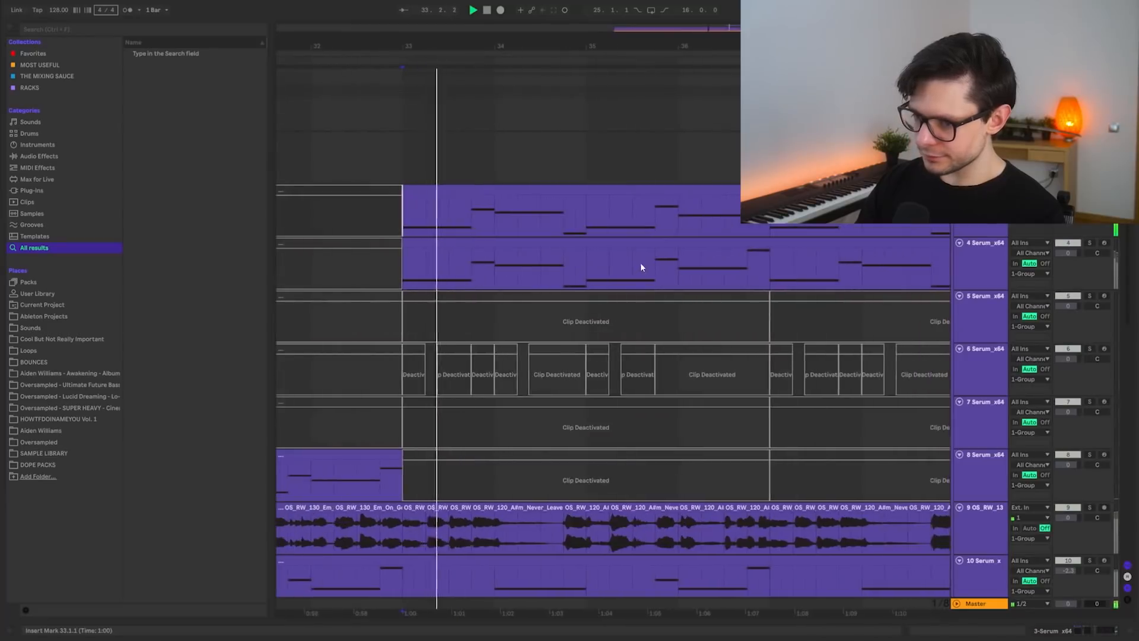
Show the device chain of the track 3 BASS - Breaker and listen to it with PITCHMAP off.
{"action": "key", "text": "shift+Tab"}
{"action": "key", "text": "shift+Tab"}
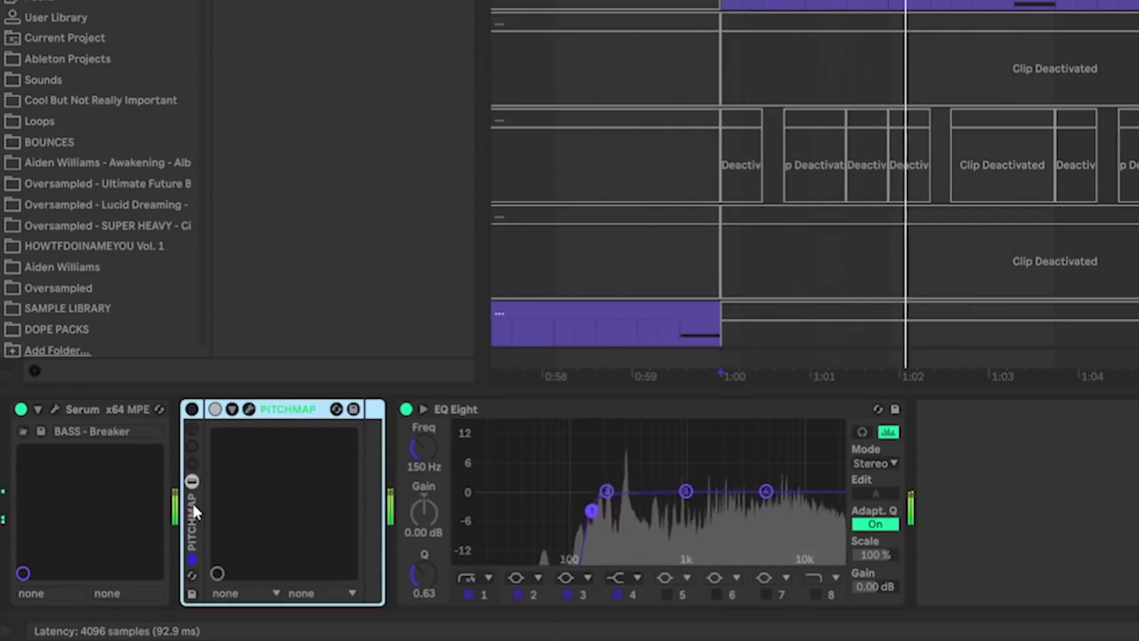
{"action": "key", "text": "space"}
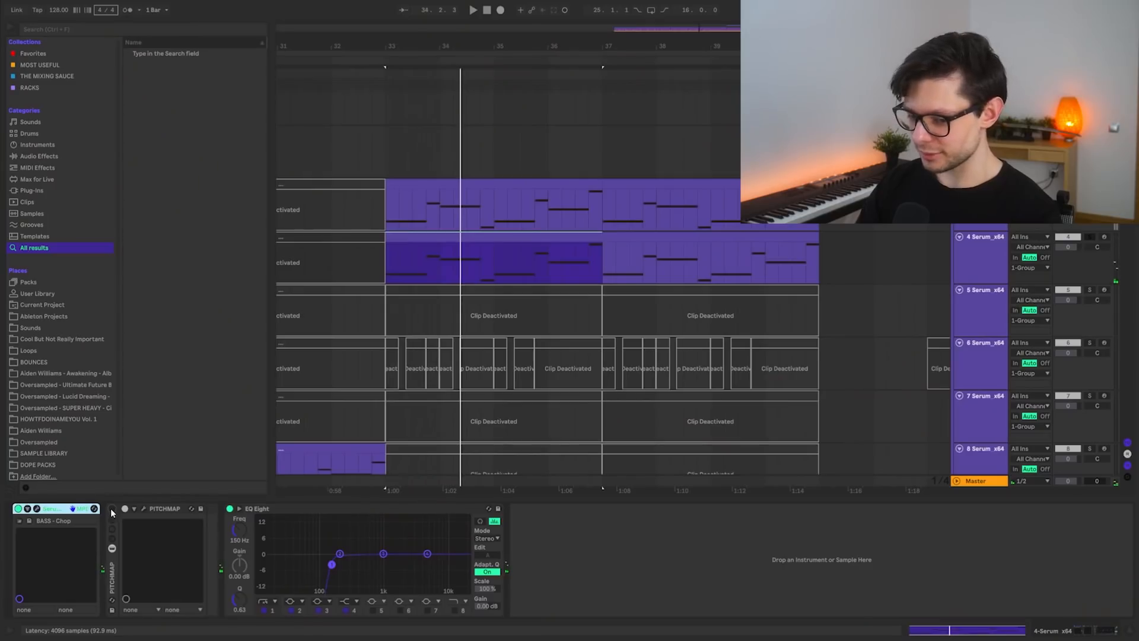
Play the track 4 BASS - Chop from bar 33 with PITCHMAP on and view the tracks below it.
{"action": "key", "text": "space"}
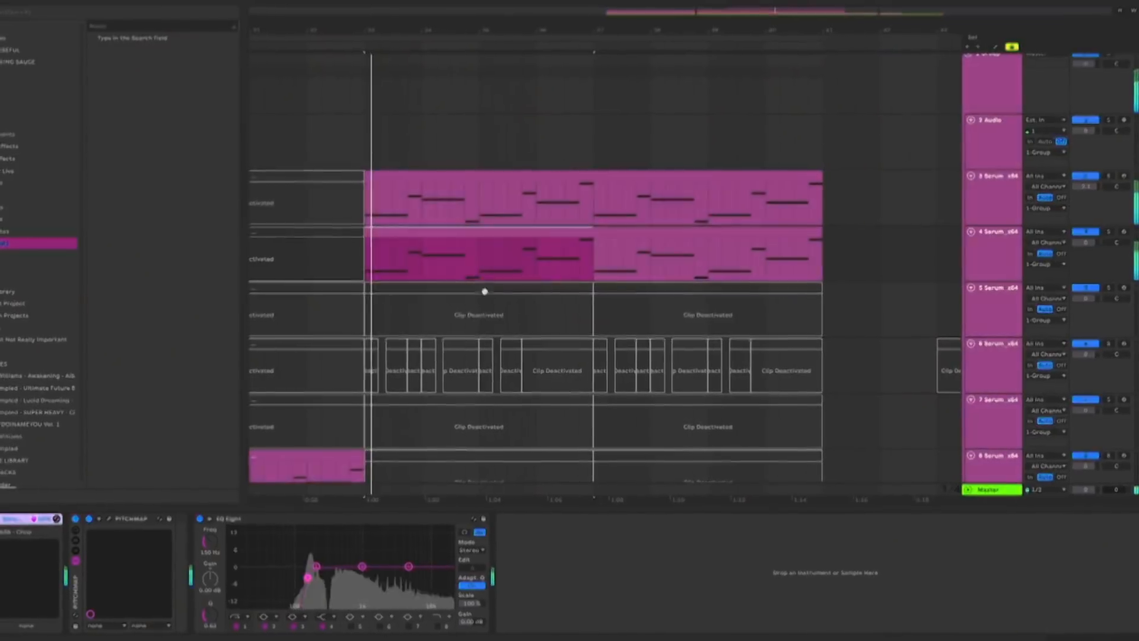
{"action": "scroll", "coordinate": [552, 238], "scroll_direction": "down", "scroll_amount": 8}
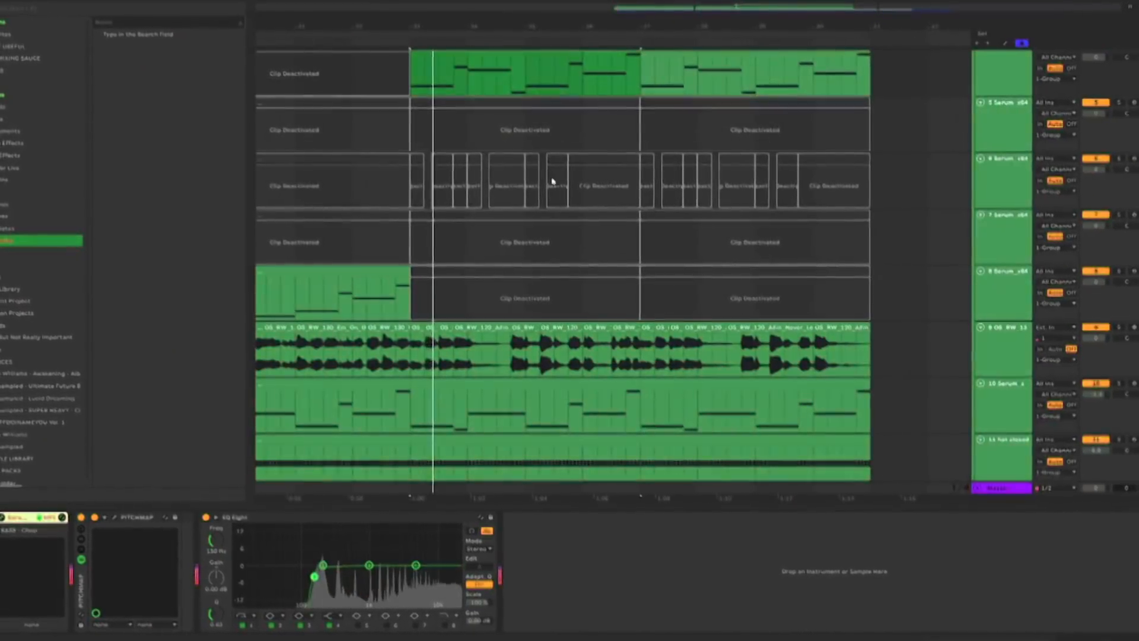
Look over the lower drum and audio tracks and return to the Serum bass tracks at the beginning of the set.
{"action": "scroll", "coordinate": [618, 236], "scroll_direction": "down", "scroll_amount": 5}
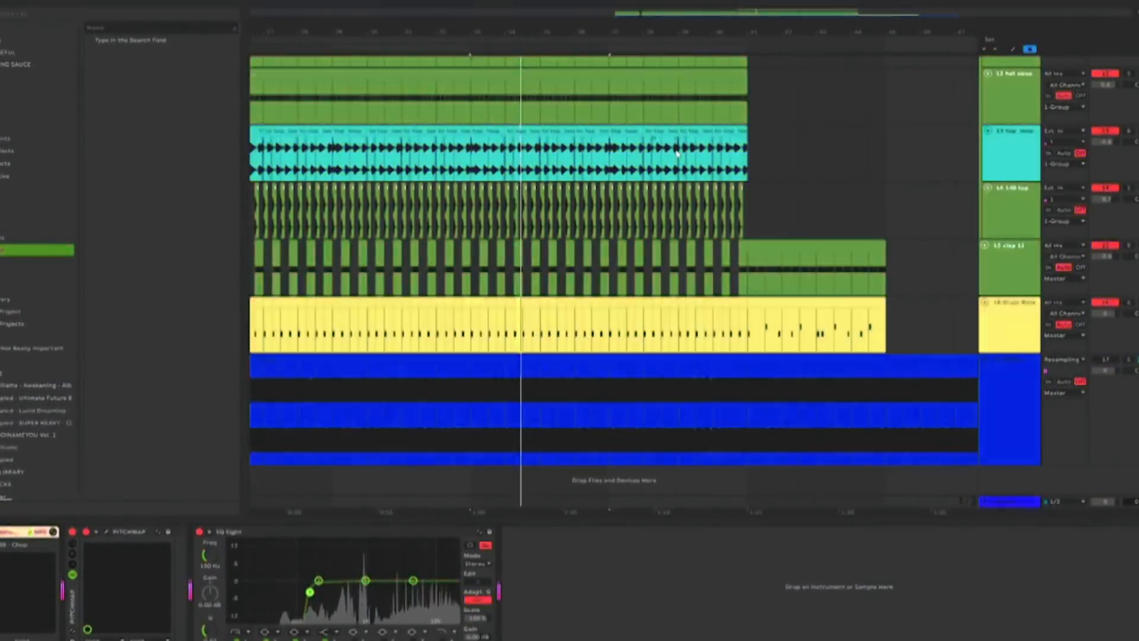
{"action": "scroll", "coordinate": [702, 240], "scroll_direction": "up", "scroll_amount": 6}
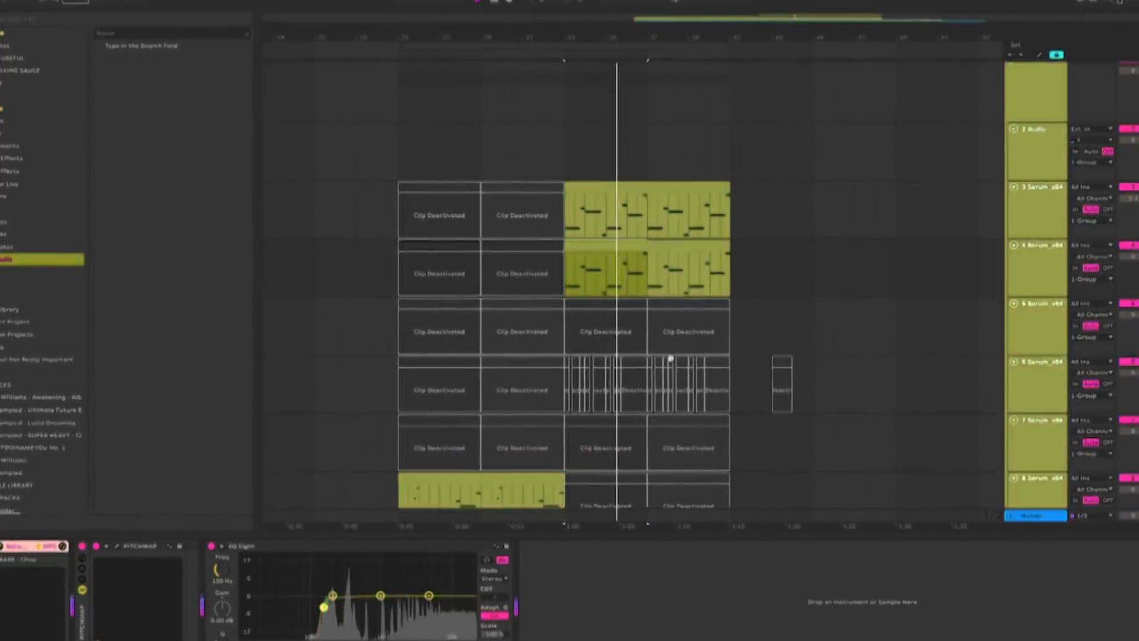
{"action": "left_click", "coordinate": [548, 193]}
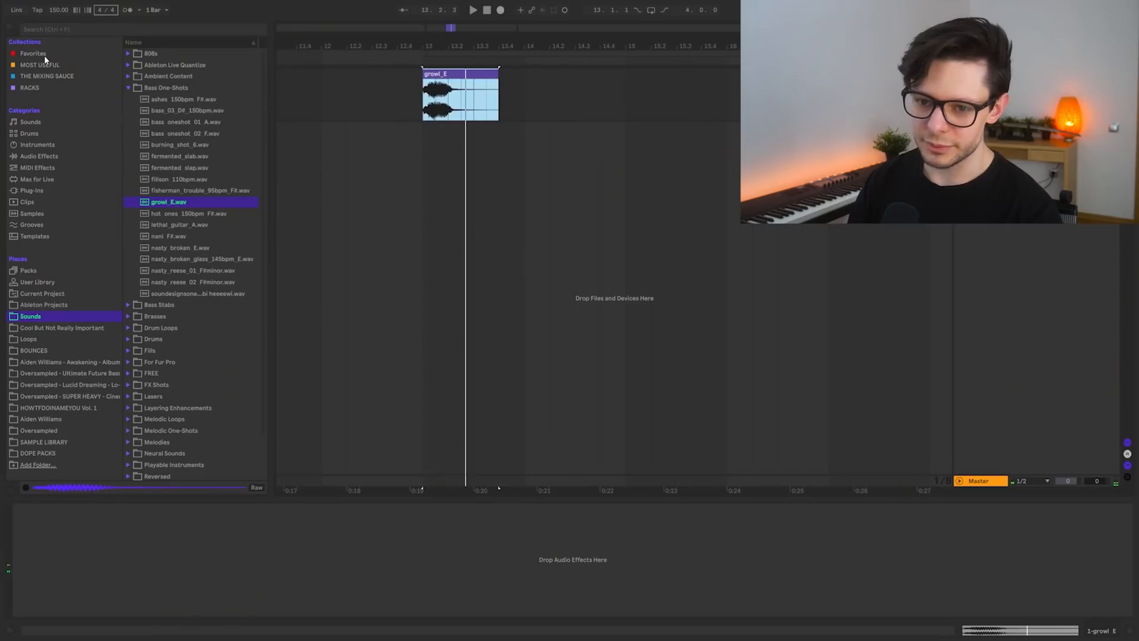
Load PITCHMAP onto the growl_E track, set Threshold to 0.23, reduce Feel and turn Electrify fully down while playing the sample.
{"action": "left_click", "coordinate": [44, 53]}
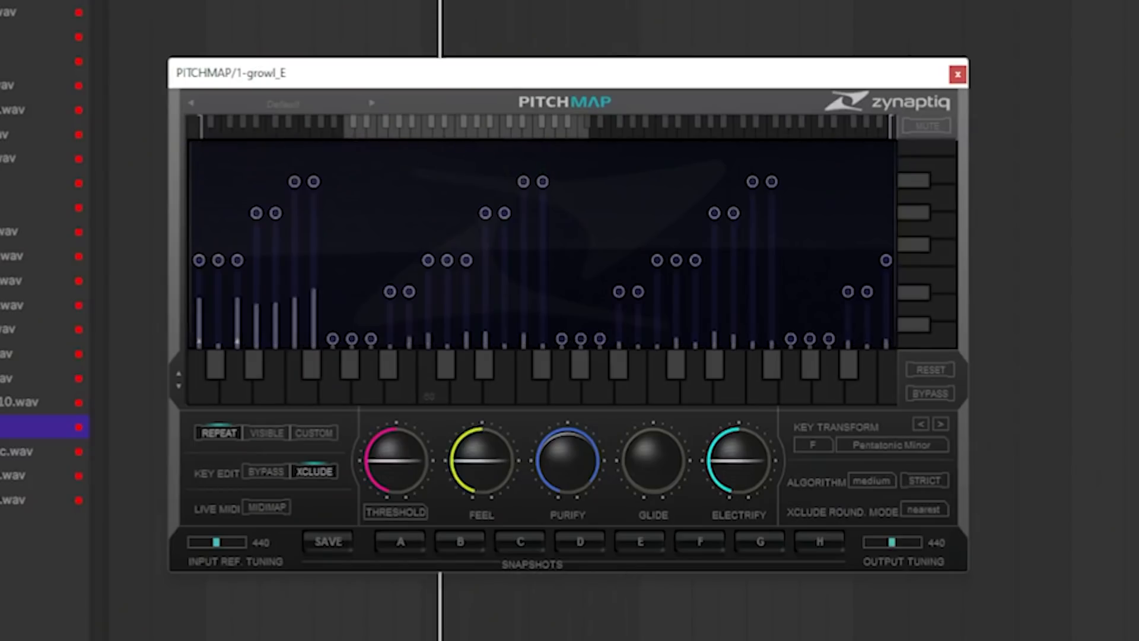
{"action": "left_click_drag", "start_coordinate": [482, 460], "coordinate": [484, 495]}
{"action": "left_click_drag", "start_coordinate": [739, 460], "coordinate": [745, 493]}
{"action": "left_click_drag", "start_coordinate": [397, 460], "coordinate": [406, 494]}
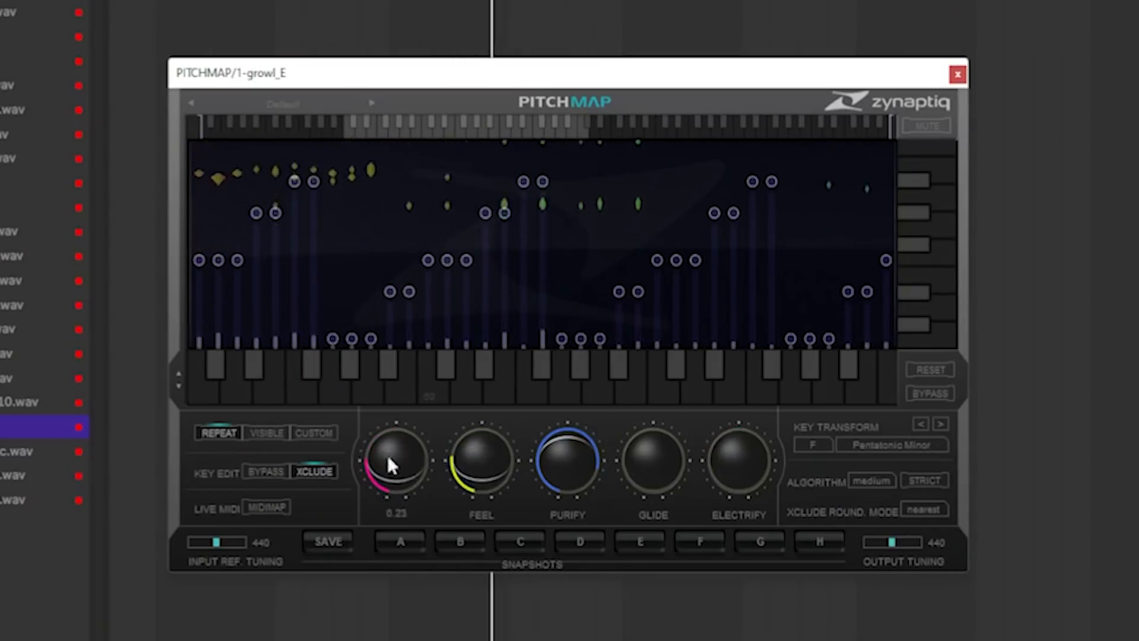
{"action": "key", "text": "space"}
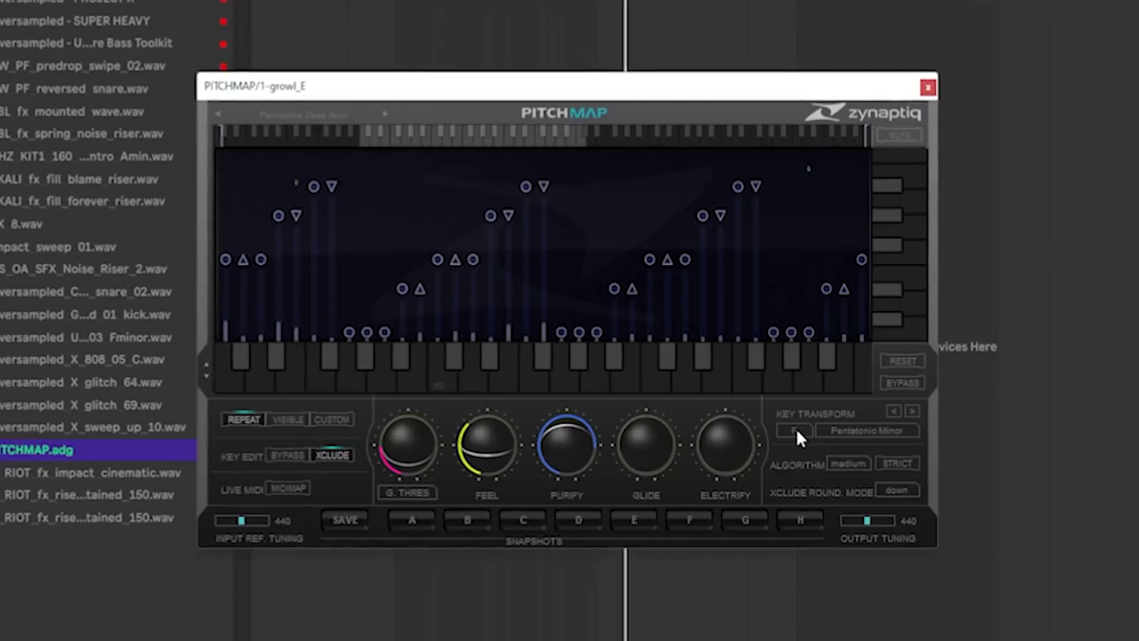
Set PITCHMAP's Key Transform root note to E, keeping Pentatonic Minor as the scale.
{"action": "left_click", "coordinate": [797, 432]}
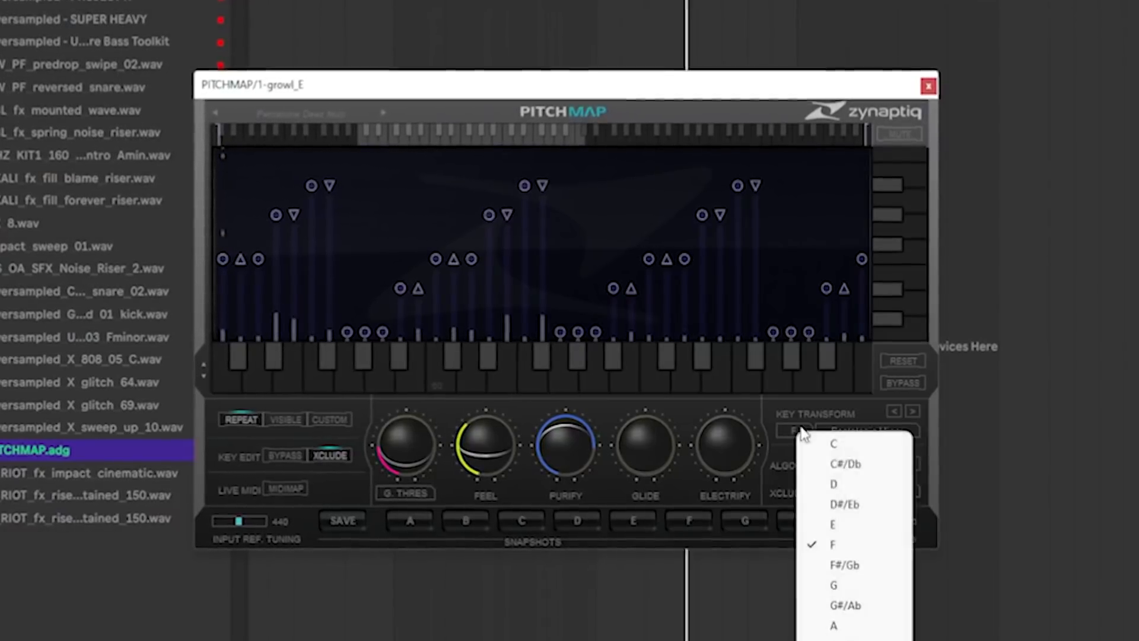
{"action": "left_click", "coordinate": [833, 522]}
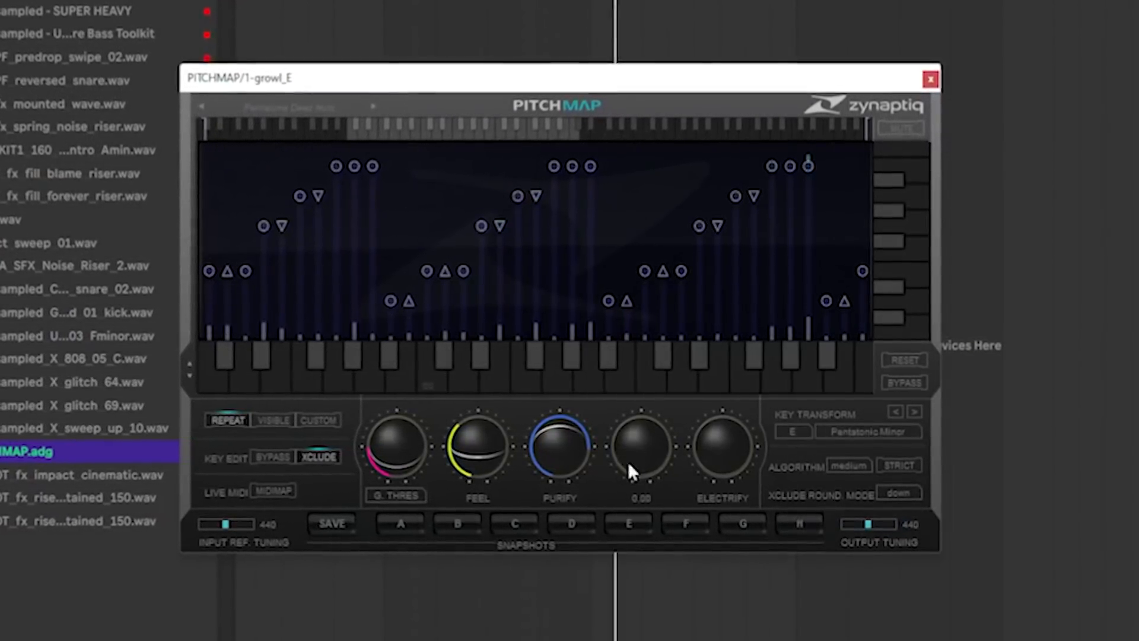
{"action": "mouse_move", "coordinate": [554, 452]}
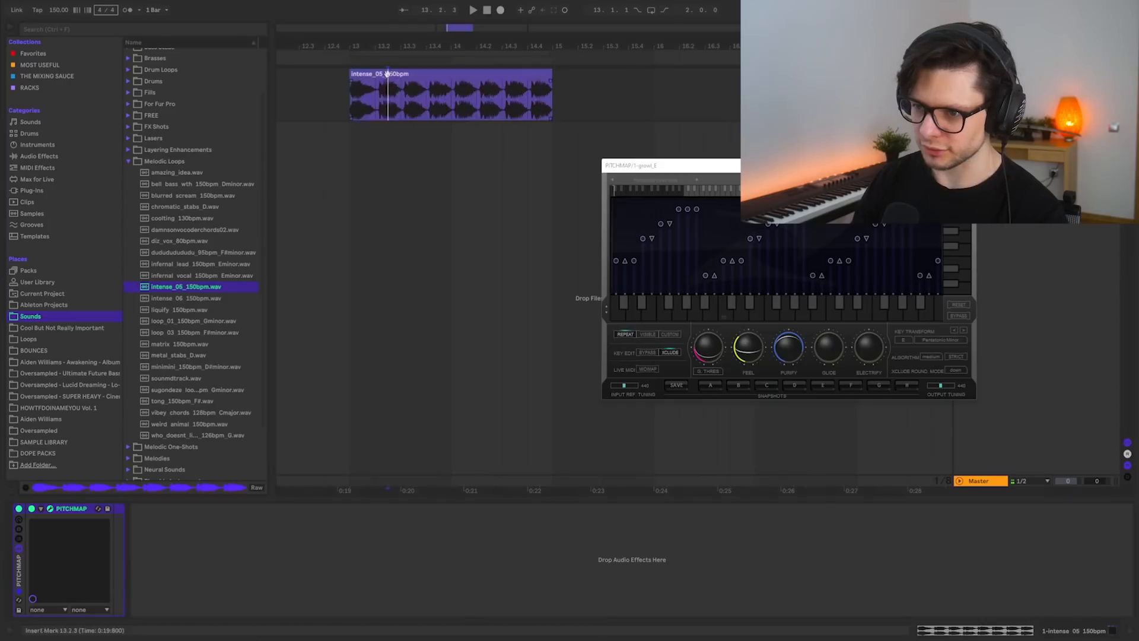
Play the intense_05_150bpm loop and the matrix_150bpm loop through PITCHMAP.
{"action": "left_click", "coordinate": [444, 101]}
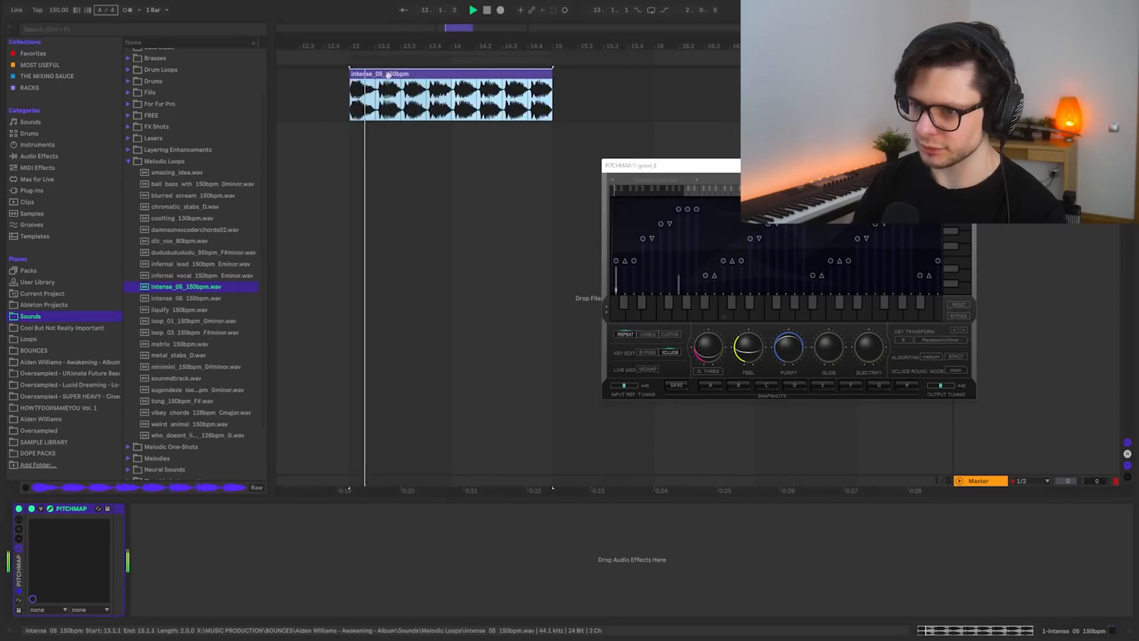
{"action": "scroll", "coordinate": [458, 102], "scroll_direction": "down", "scroll_amount": 1}
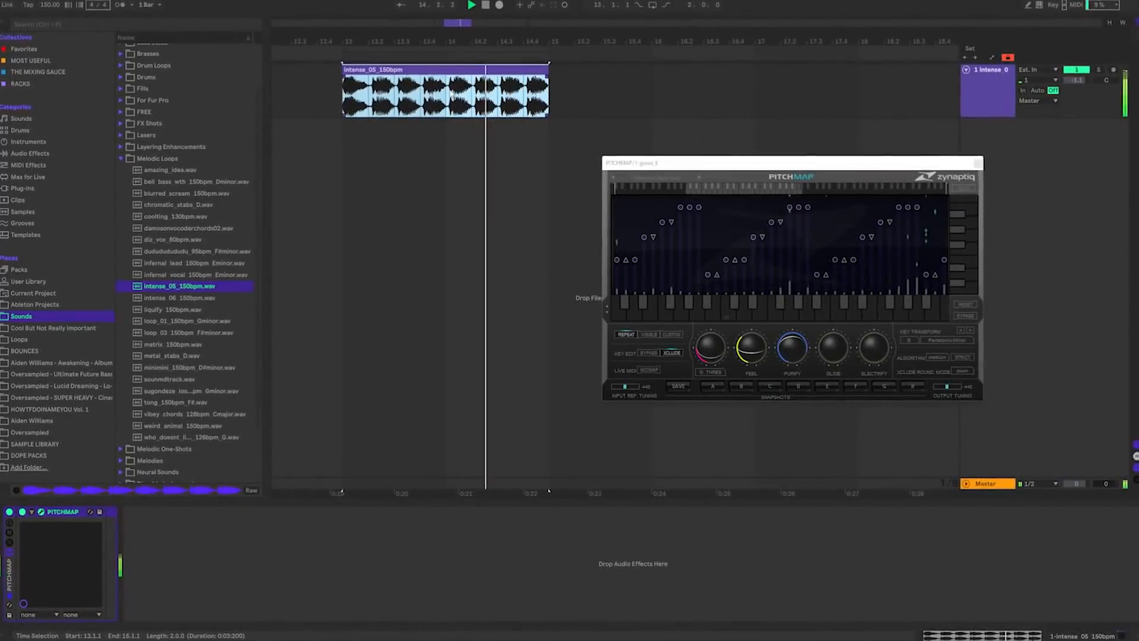
{"action": "left_click", "coordinate": [795, 352]}
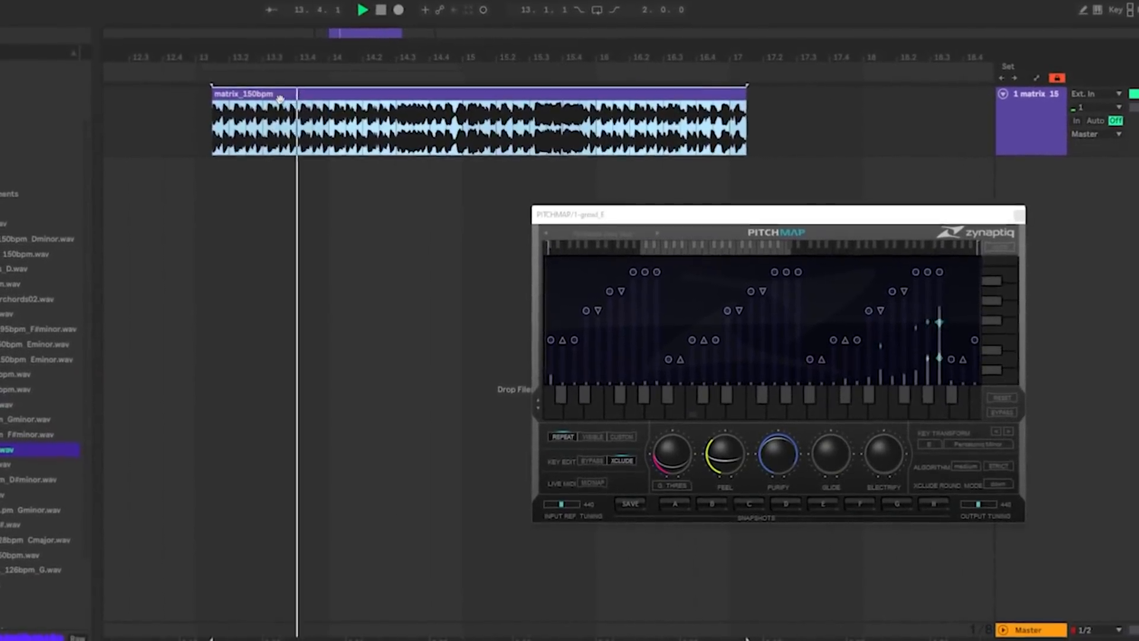
{"action": "left_click", "coordinate": [647, 90]}
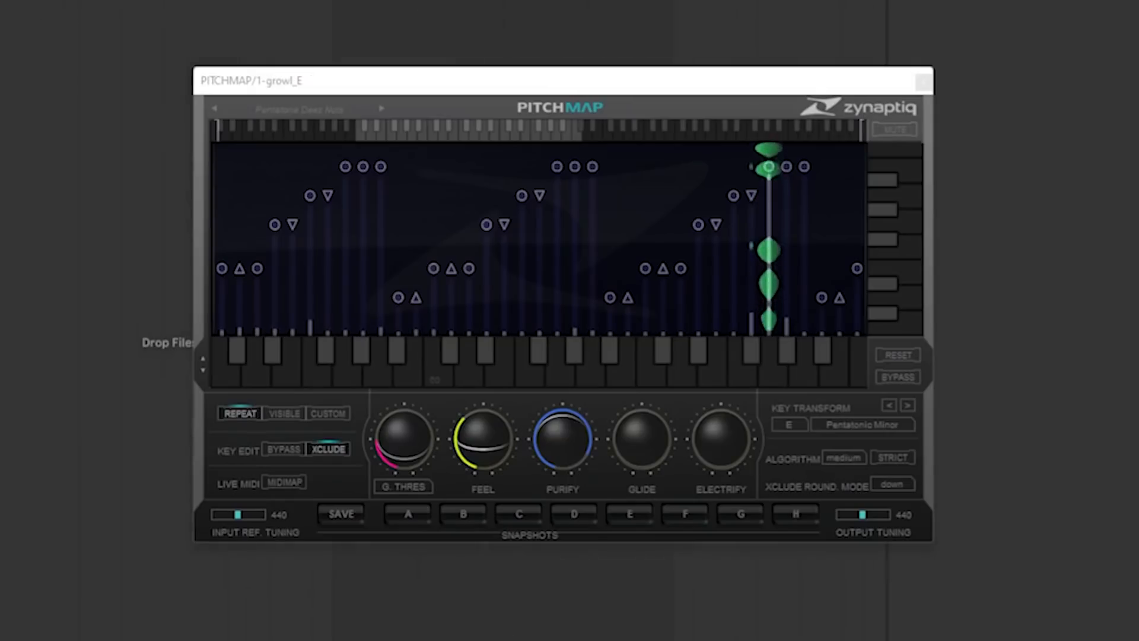
Load the PITCHMAP factory preset 03 MIDI Map Template C - Synthlike and move the plugin window clear of the tracks.
{"action": "left_click", "coordinate": [770, 176]}
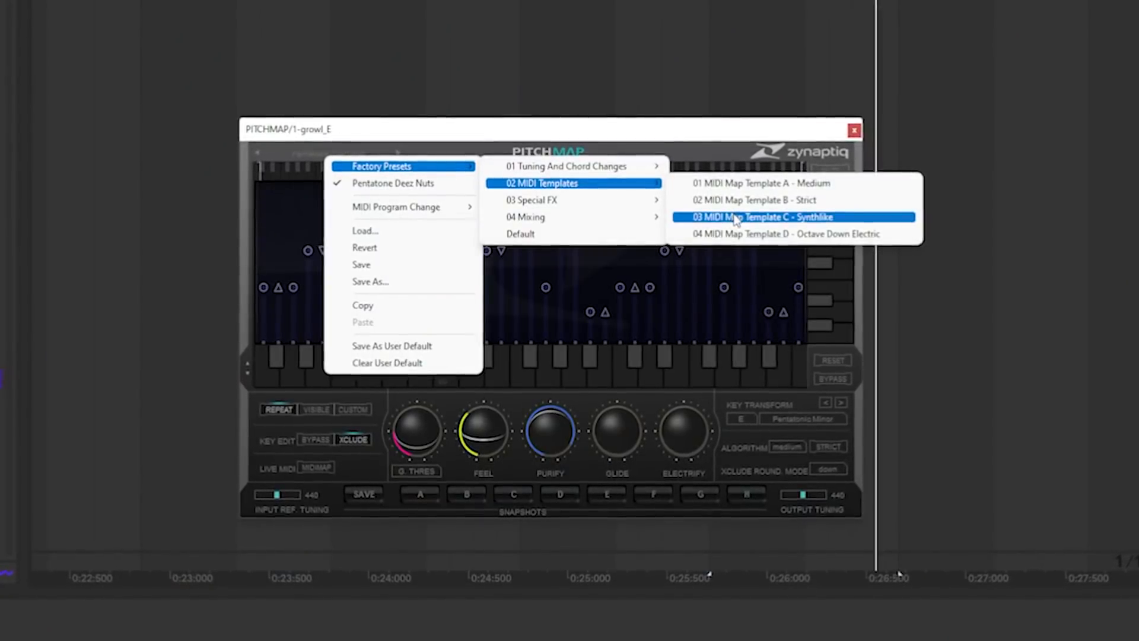
{"action": "left_click", "coordinate": [733, 217]}
{"action": "left_click_drag", "start_coordinate": [657, 136], "coordinate": [1025, 375]}
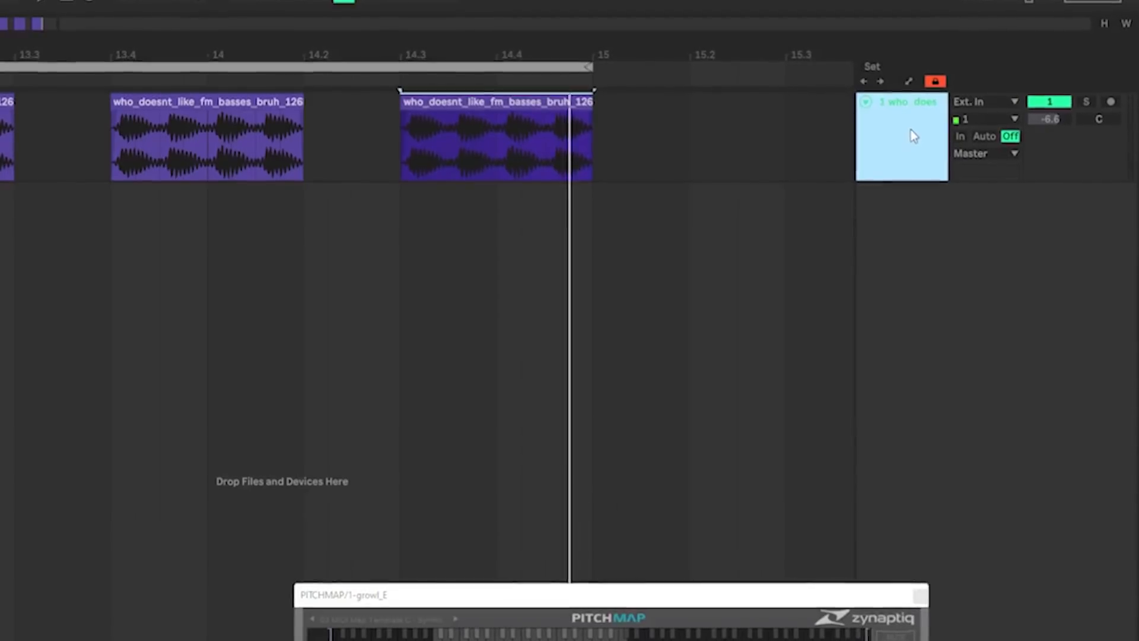
Add a MIDI track below the who_doesnt_like_fm_basses_bruh audio track and colour it blue.
{"action": "key", "text": "ctrl+shift+t"}
{"action": "right_click", "coordinate": [923, 215]}
{"action": "left_click", "coordinate": [1093, 542]}
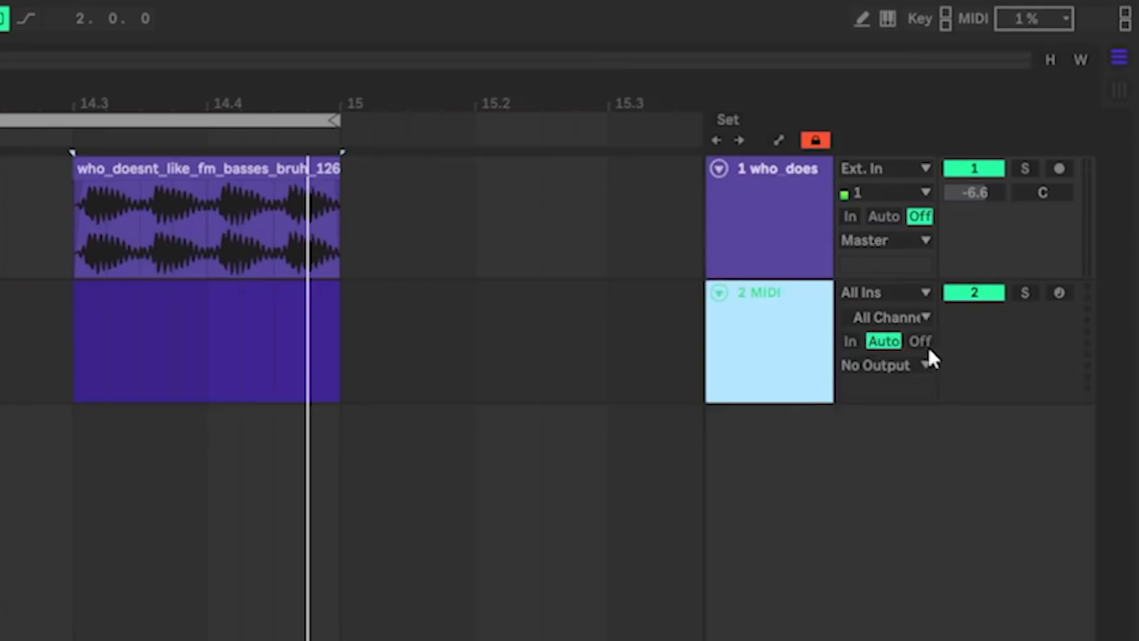
Load Serum_x64 onto the new MIDI track and clear the browser search.
{"action": "left_click", "coordinate": [1025, 240]}
{"action": "left_click", "coordinate": [1003, 275]}
{"action": "left_click_drag", "start_coordinate": [357, 285], "coordinate": [1137, 338]}
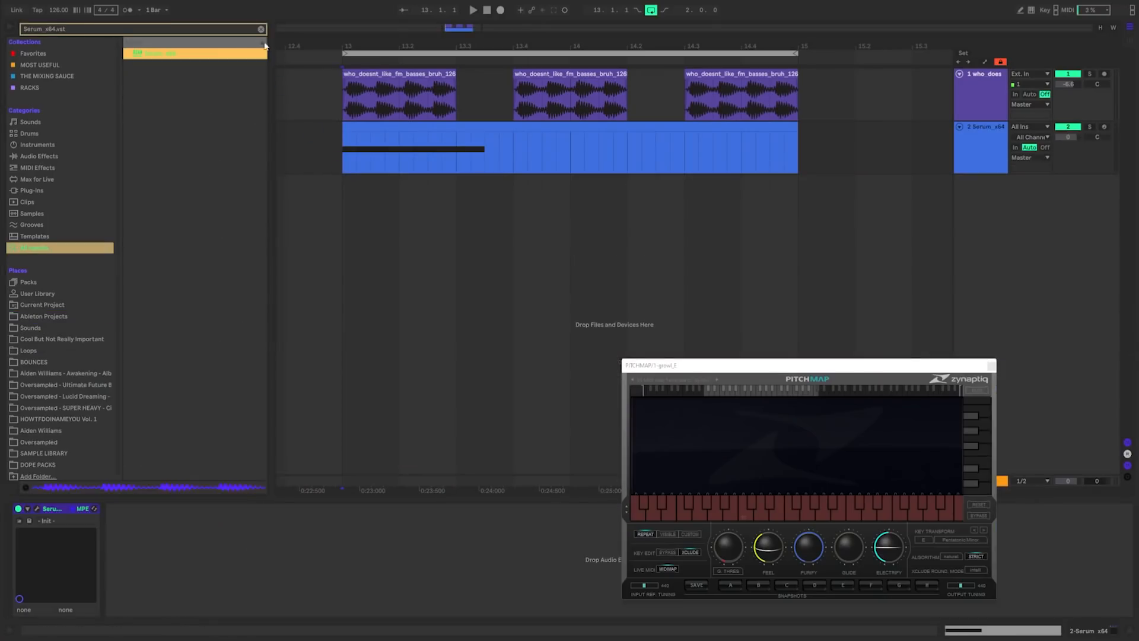
{"action": "left_click", "coordinate": [261, 29]}
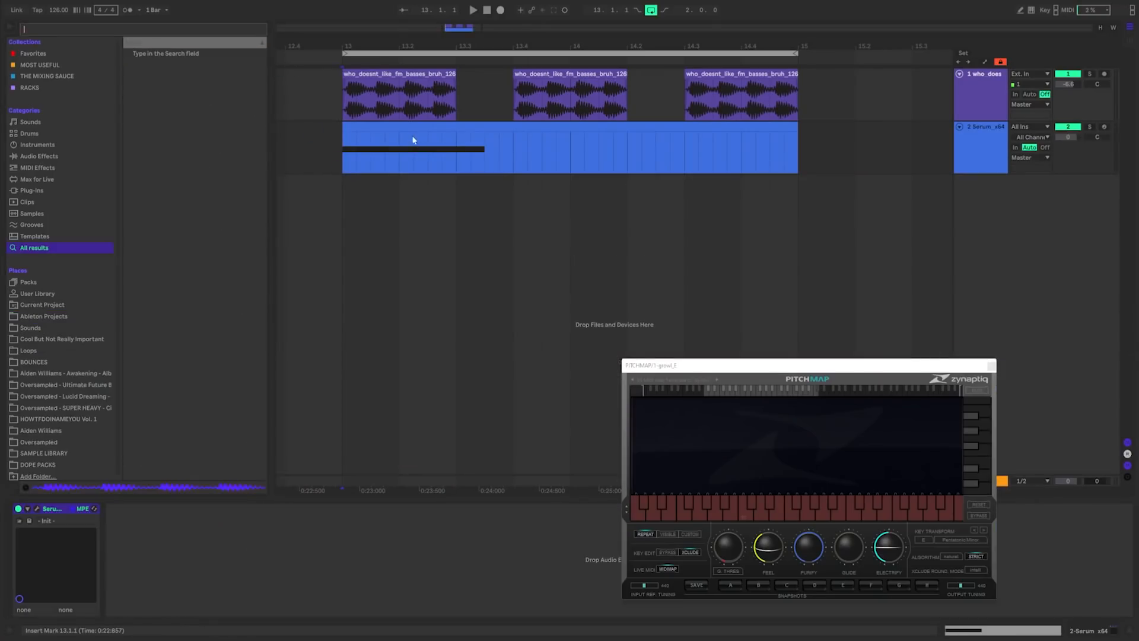
Group the Serum device on track 2 into an Instrument Rack and show the rack's chain list.
{"action": "left_click", "coordinate": [415, 140]}
{"action": "left_click", "coordinate": [56, 508]}
{"action": "key", "text": "ctrl+g"}
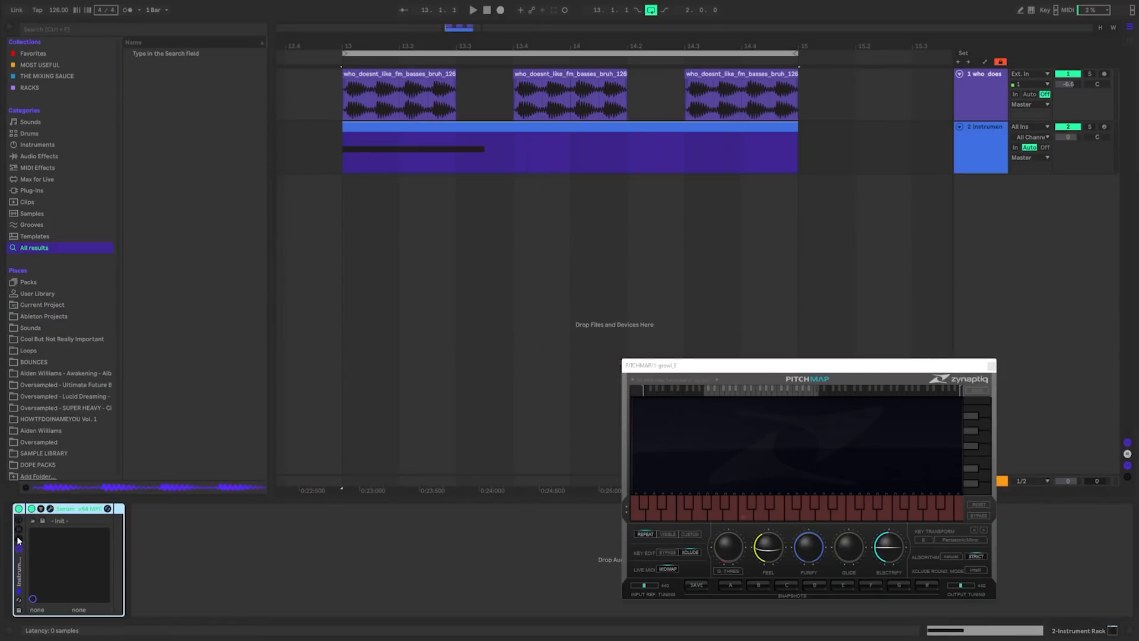
{"action": "left_click", "coordinate": [19, 539]}
Add an External Instrument as a second chain in the Instrument Rack alongside Serum_x64.
{"action": "left_click", "coordinate": [43, 156]}
{"action": "left_click", "coordinate": [46, 168]}
{"action": "left_click", "coordinate": [44, 144]}
{"action": "left_click_drag", "start_coordinate": [172, 111], "coordinate": [70, 573]}
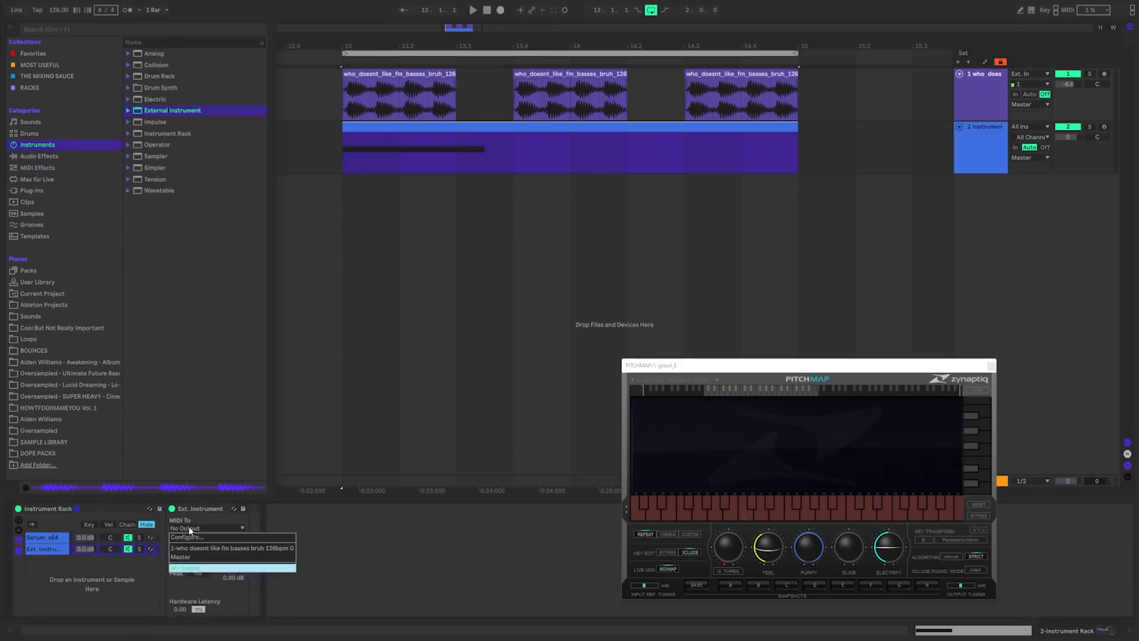